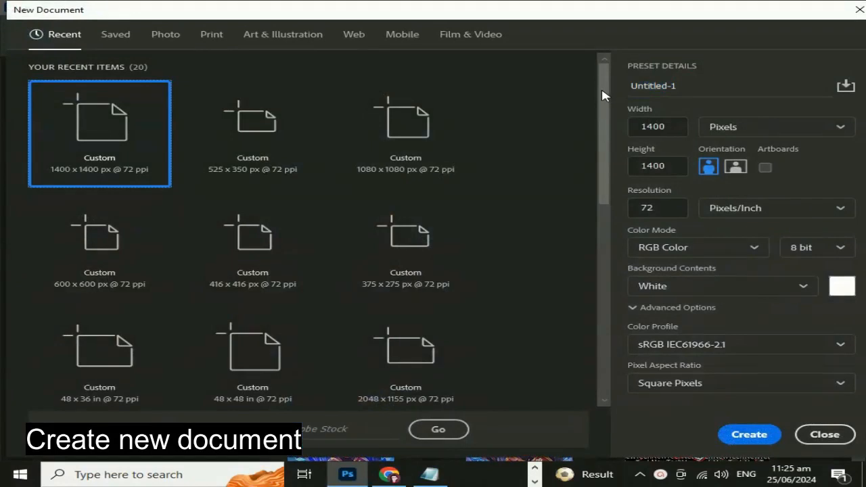
# - Create a 1400 x 1400 px document named "how to place new hoodie on an existing shirt in photoshop"
pyautogui.click(732, 84)
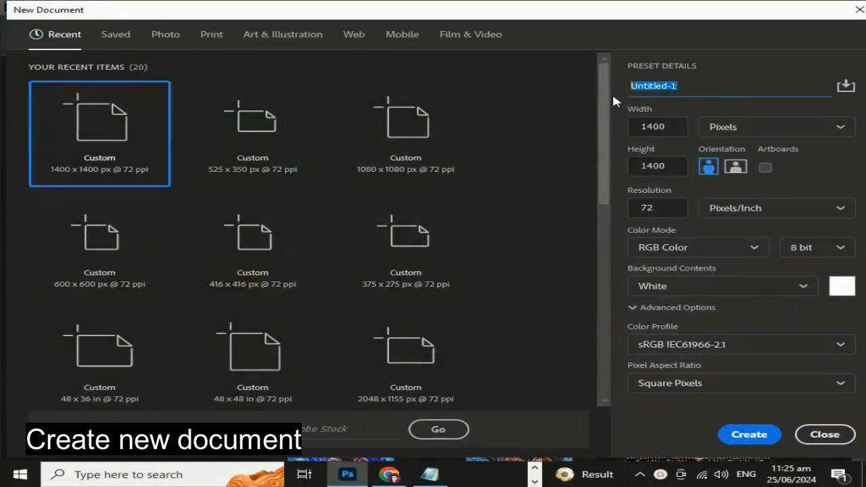
pyautogui.press('BackSpace')
pyautogui.hotkey('ctrl', 'v')
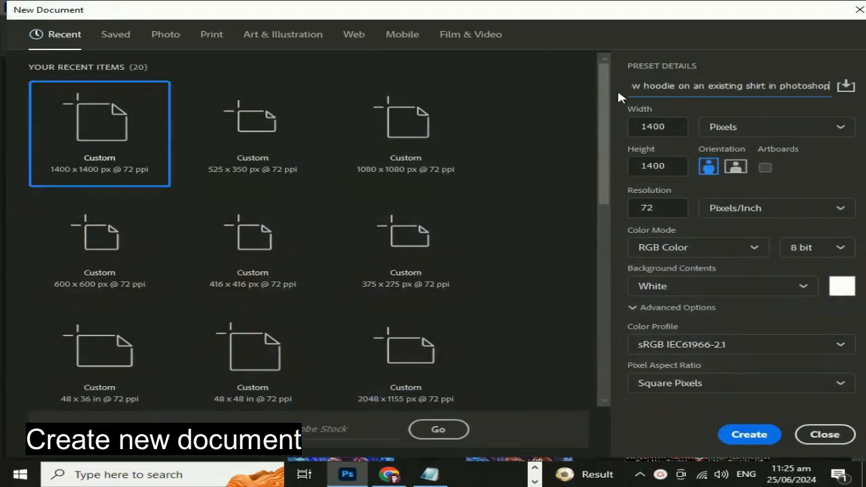
pyautogui.click(749, 434)
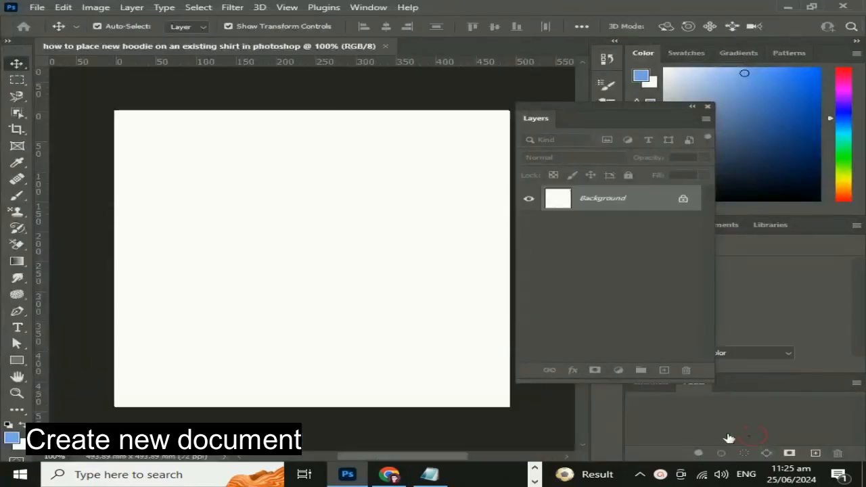
# - Move the floating Layers window clear of the canvas
pyautogui.click(387, 209)
pyautogui.moveTo(591, 122); pyautogui.dragTo(716, 136)
pyautogui.moveTo(360, 187); pyautogui.dragTo(394, 186)
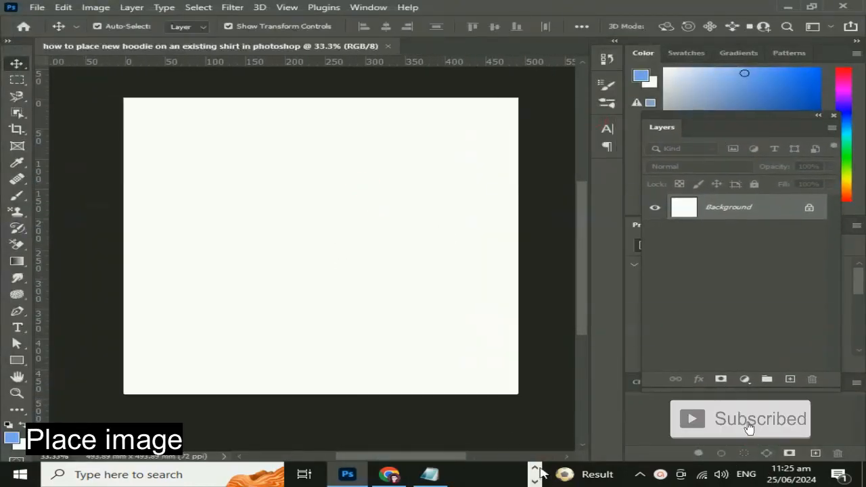
# - Place the desktop photo of the walking man in the purple hoodie into the new document
pyautogui.click(788, 7)
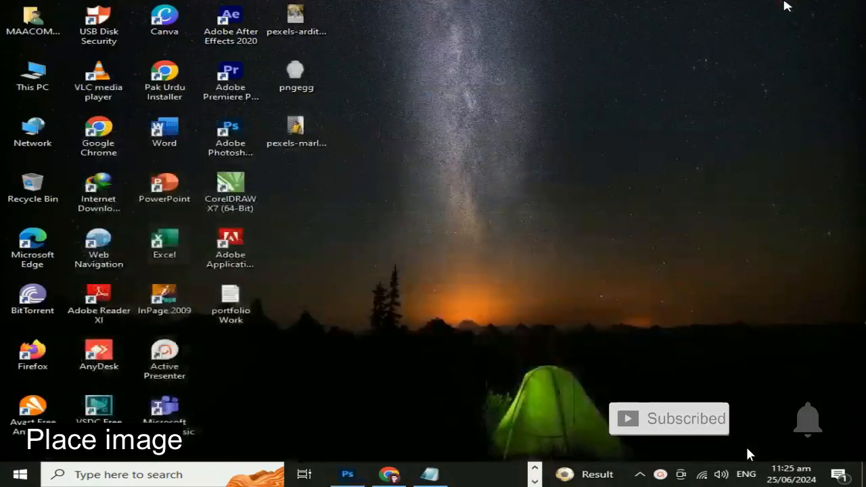
pyautogui.moveTo(295, 134)
pyautogui.mouseDown()
pyautogui.moveTo(360, 270)
pyautogui.moveTo(355, 424)
pyautogui.moveTo(299, 136)
pyautogui.mouseUp()
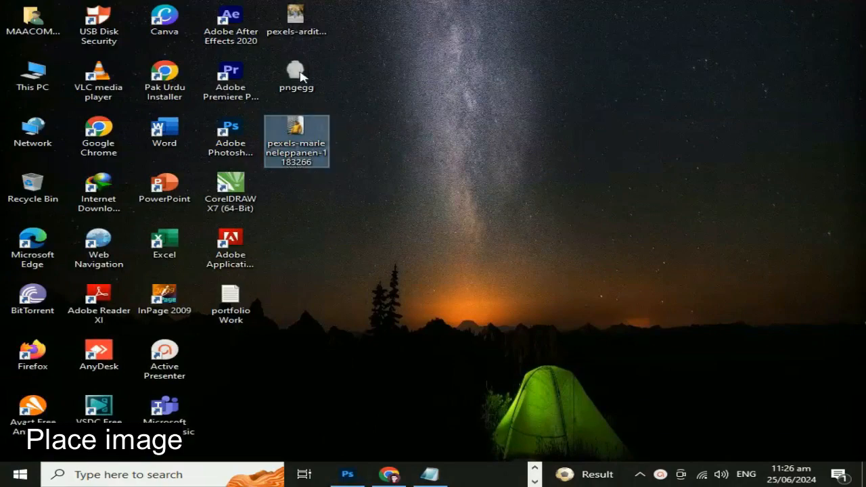
pyautogui.moveTo(296, 17); pyautogui.dragTo(314, 218)
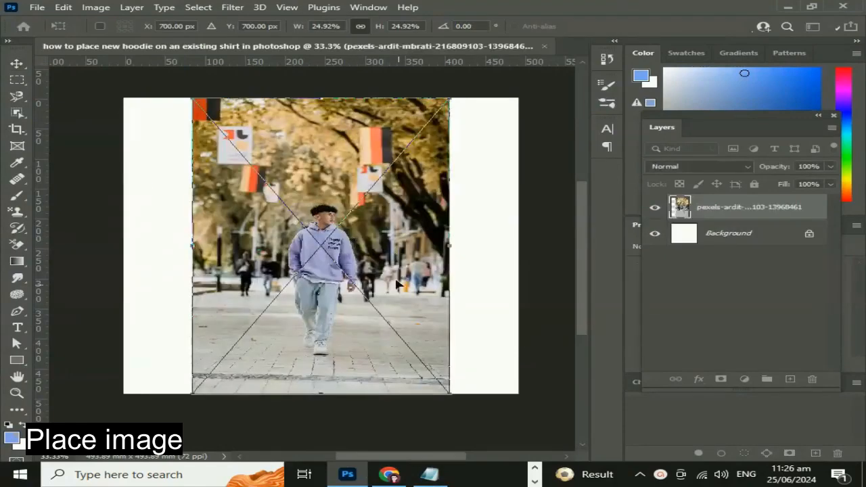
# - Enlarge the placed photo to about 58.94% width and 51.07% height, with the man in the middle of the canvas
pyautogui.moveTo(454, 391); pyautogui.dragTo(554, 423)
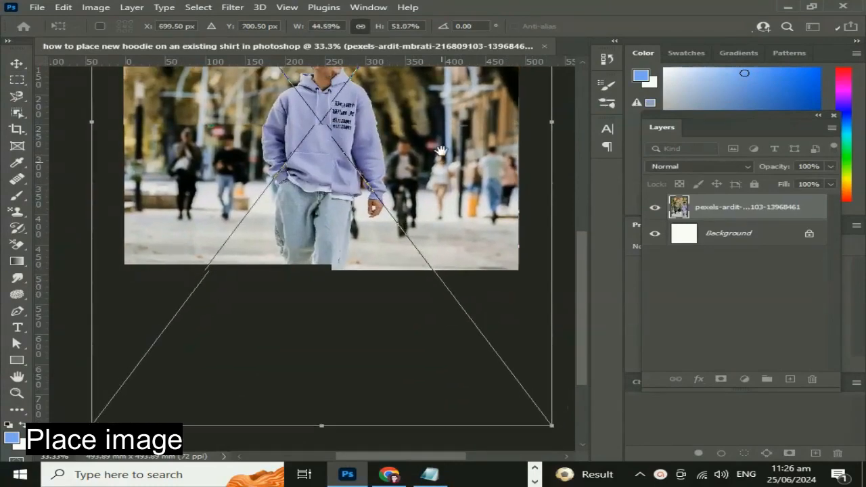
pyautogui.moveTo(440, 153); pyautogui.dragTo(433, 288)
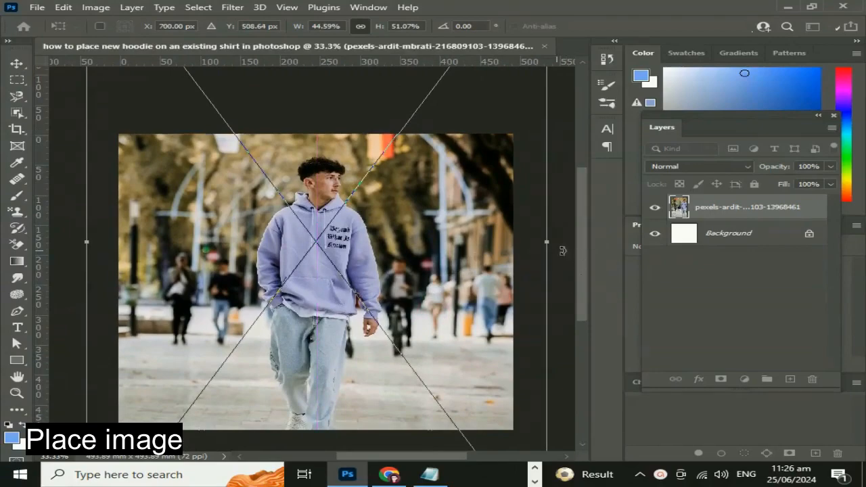
pyautogui.moveTo(551, 246); pyautogui.dragTo(532, 256)
pyautogui.moveTo(271, 304); pyautogui.dragTo(343, 291)
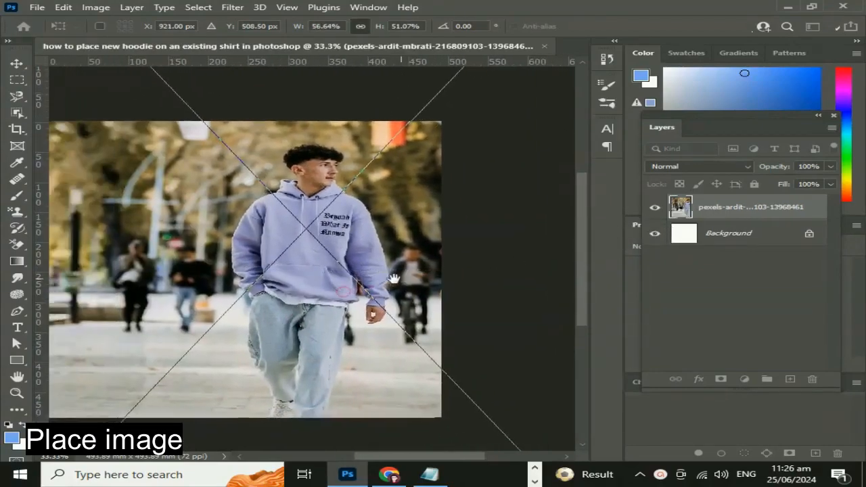
pyautogui.moveTo(328, 253); pyautogui.dragTo(427, 291)
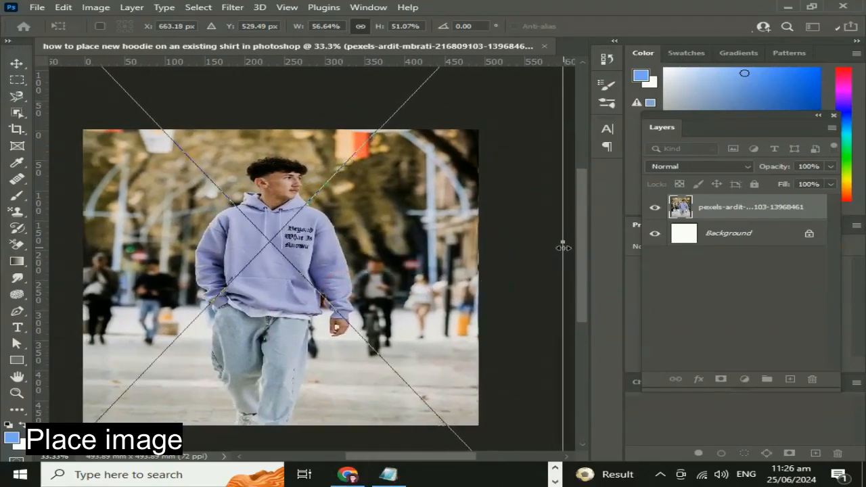
pyautogui.moveTo(563, 247)
pyautogui.mouseDown()
pyautogui.moveTo(574, 247)
pyautogui.moveTo(562, 249)
pyautogui.mouseUp()
pyautogui.press('Return')
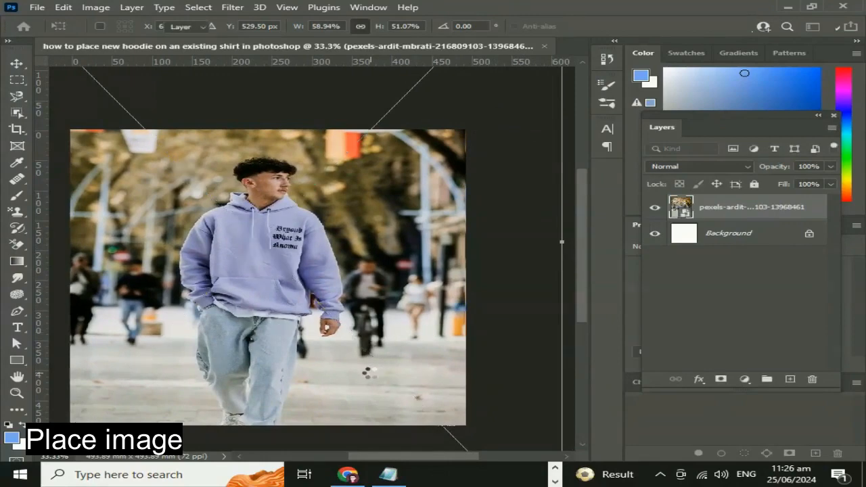
# - Select the man with the Object Selection tool and mask out the photo's background
pyautogui.moveTo(349, 382); pyautogui.dragTo(383, 352)
pyautogui.click(18, 118)
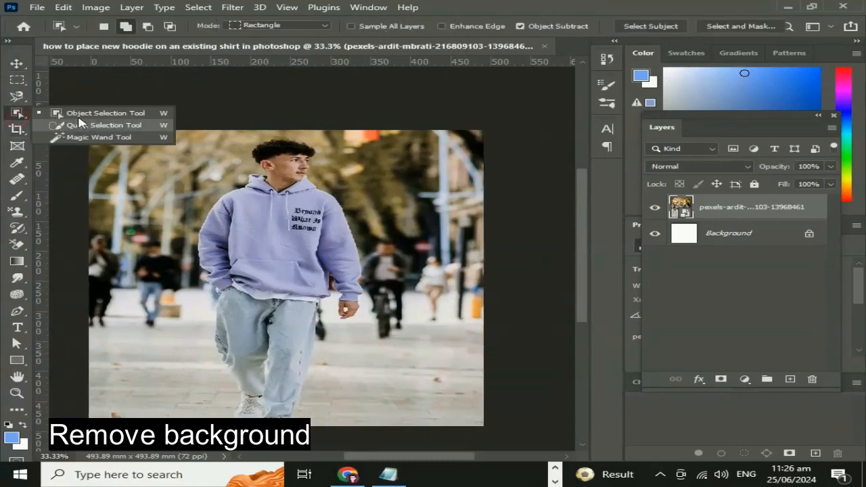
pyautogui.click(87, 114)
pyautogui.moveTo(169, 129); pyautogui.dragTo(360, 431)
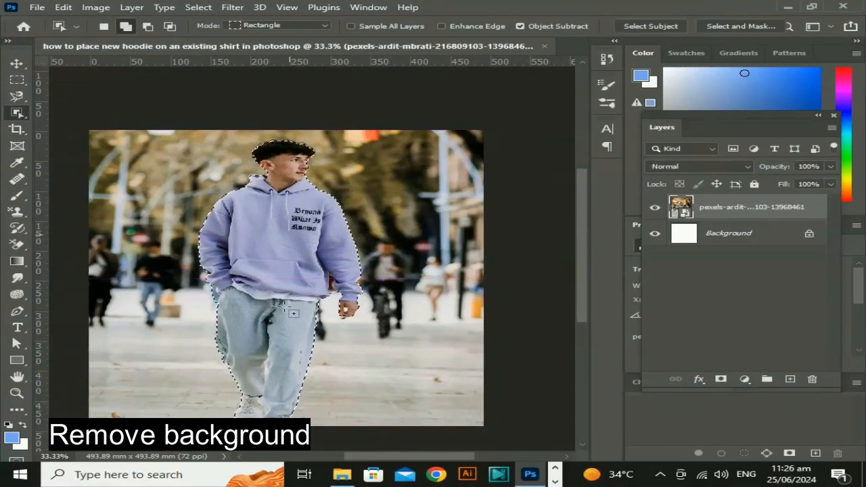
pyautogui.click(720, 379)
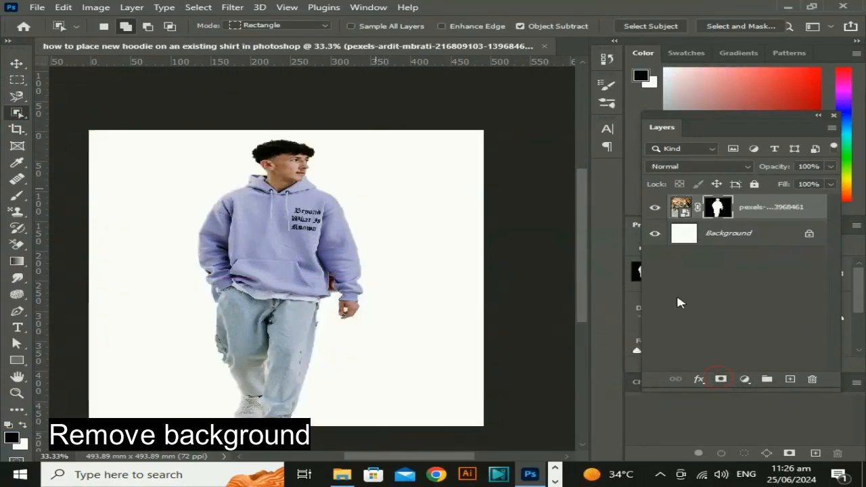
# - Duplicate the masked photo layer, then delete the mask from the lower copy and hide that layer
pyautogui.click(18, 67)
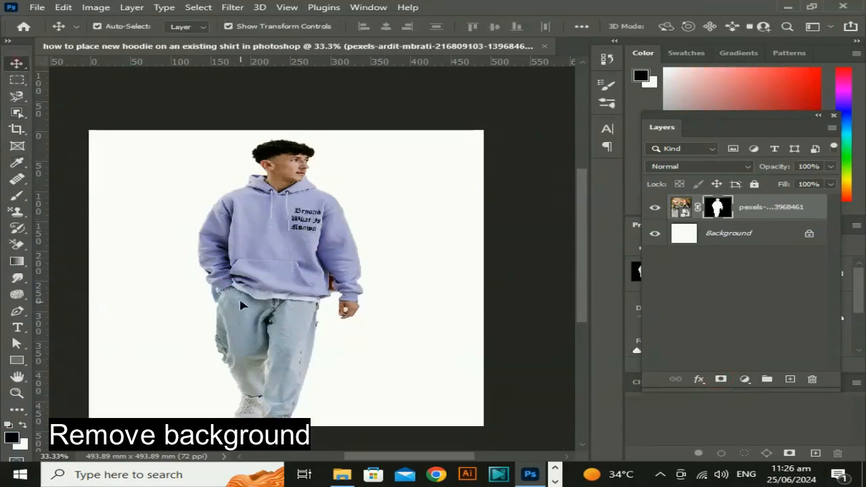
pyautogui.moveTo(241, 302); pyautogui.dragTo(282, 278)
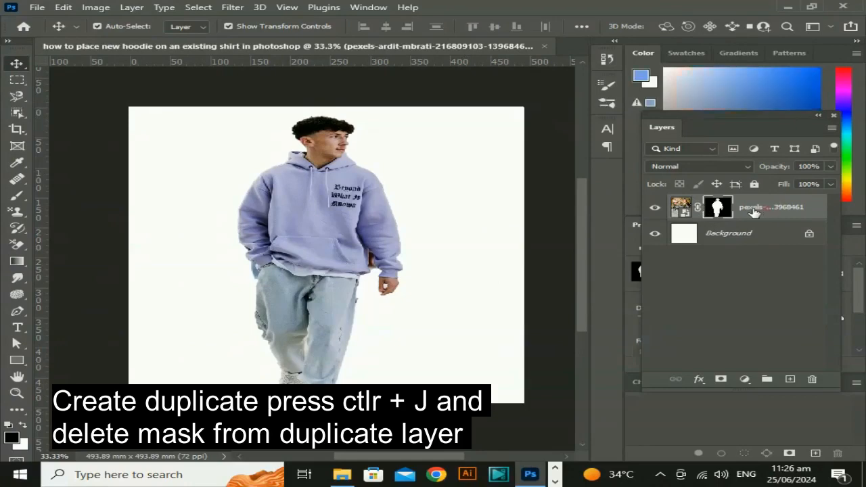
pyautogui.hotkey('ctrl', 'j')
pyautogui.click(719, 233)
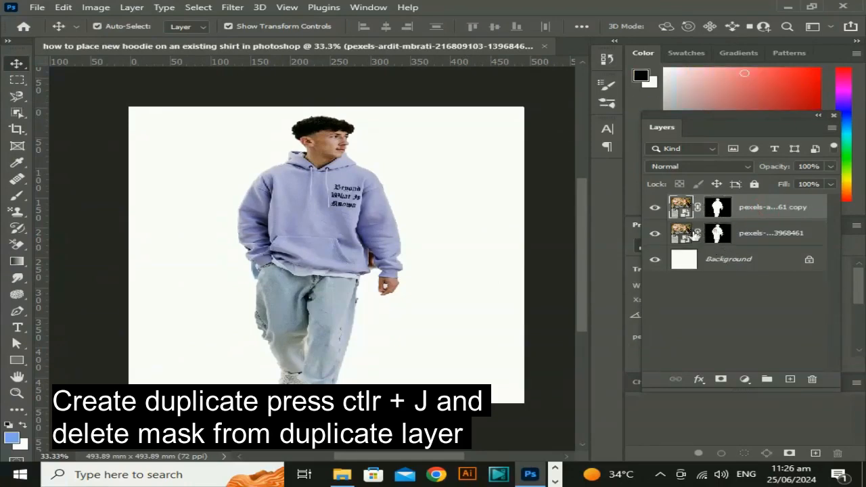
pyautogui.press('Delete')
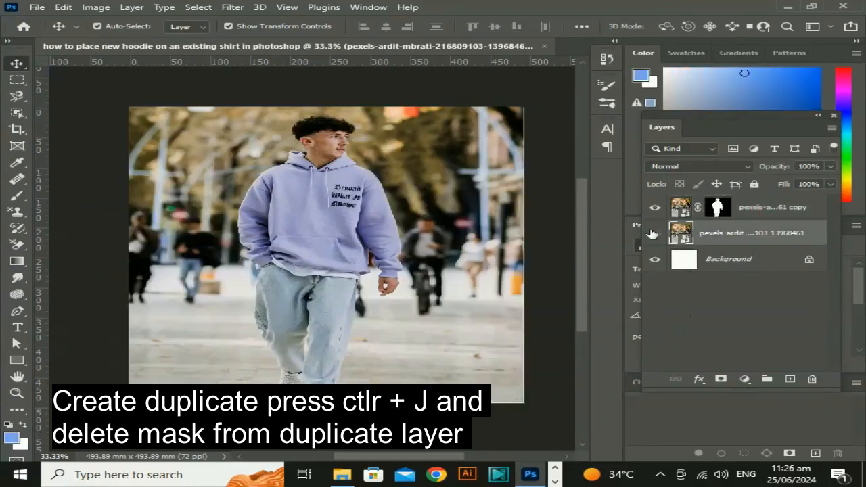
pyautogui.click(654, 234)
# - Place the pngegg hoodie image from the desktop and bring its layer above the masked man layer
pyautogui.click(790, 7)
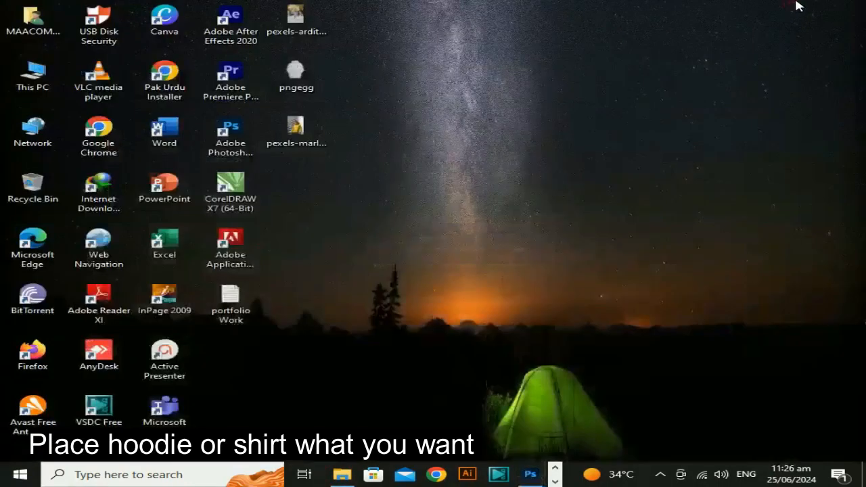
pyautogui.moveTo(295, 73); pyautogui.dragTo(318, 284)
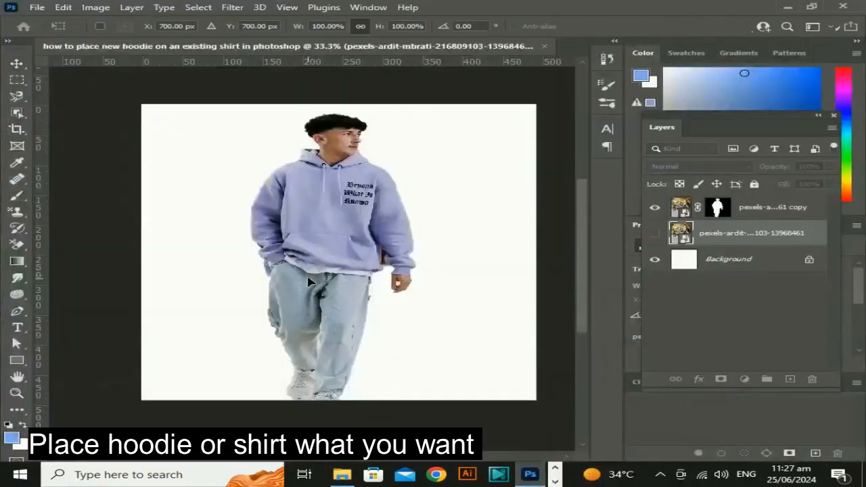
pyautogui.moveTo(490, 359); pyautogui.dragTo(437, 336)
pyautogui.press('Return')
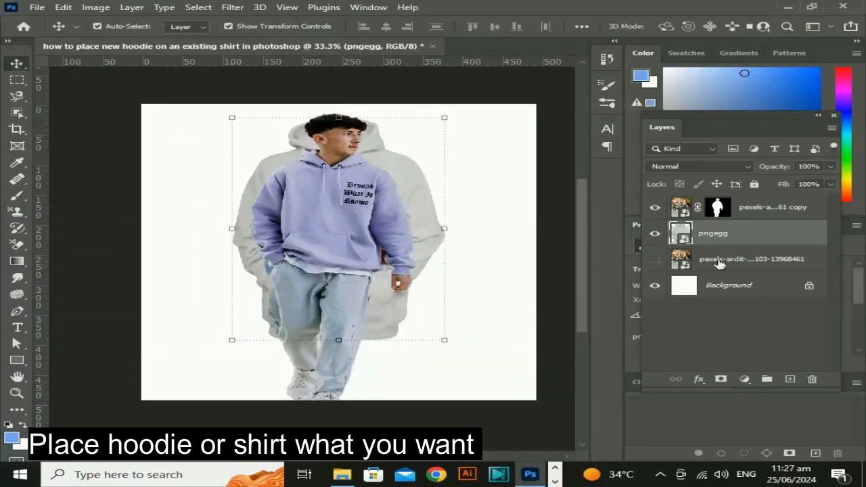
pyautogui.hotkey('ctrl', ']')
# - Scale the grey hoodie to about 74.71% width and 75.98% height and position it over the man's torso
pyautogui.hotkey('ctrl', 't')
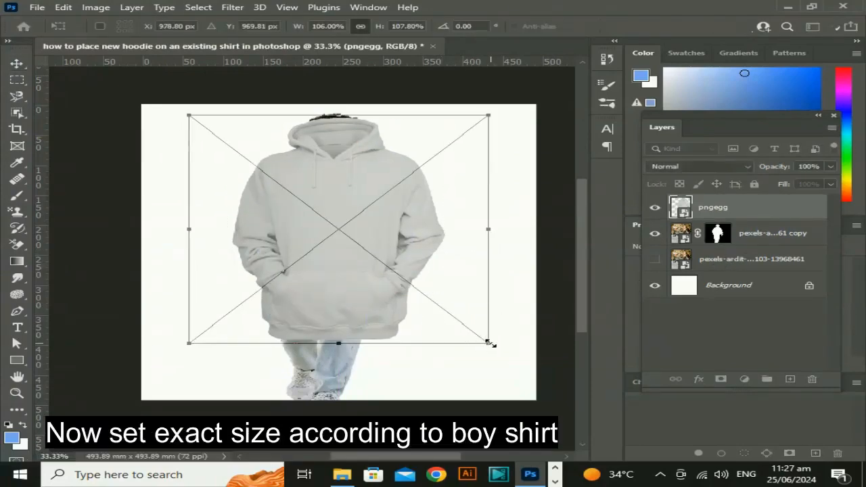
pyautogui.moveTo(490, 343); pyautogui.dragTo(464, 324)
pyautogui.hotkey('ctrl', 'z')
pyautogui.moveTo(393, 290); pyautogui.dragTo(355, 248)
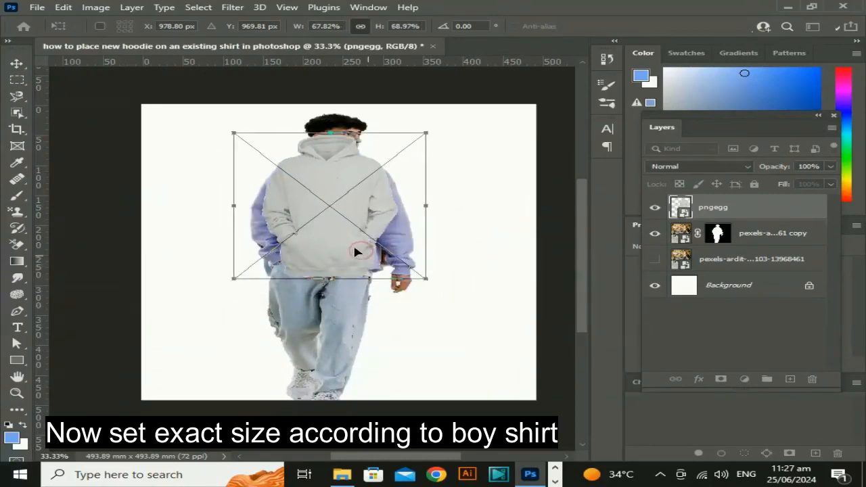
pyautogui.moveTo(427, 279); pyautogui.dragTo(432, 291)
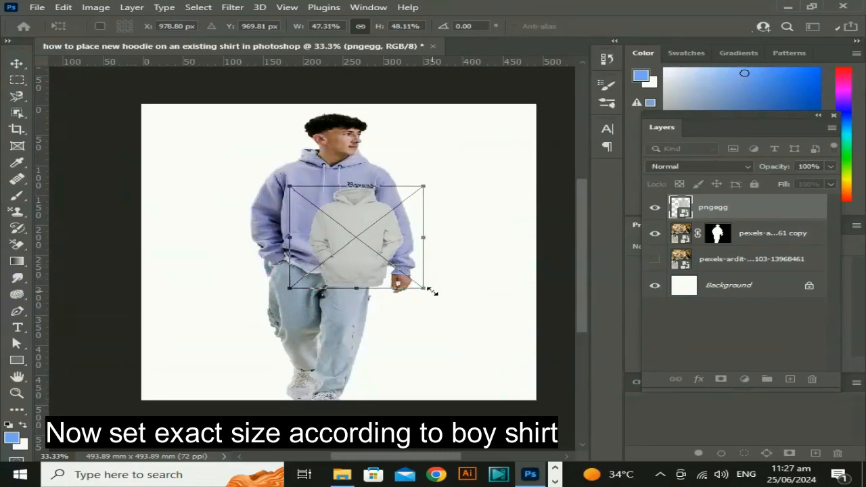
pyautogui.hotkey('ctrl', 'z')
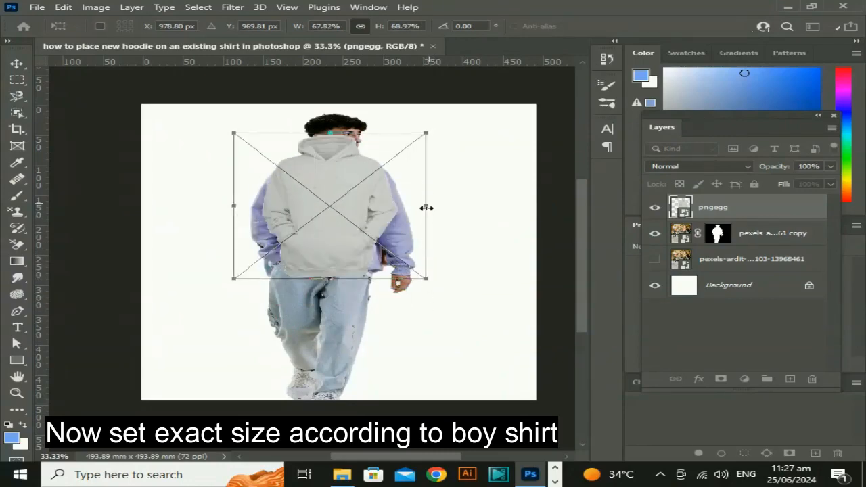
pyautogui.moveTo(428, 206); pyautogui.dragTo(448, 209)
pyautogui.moveTo(385, 212); pyautogui.dragTo(381, 218)
pyautogui.press('Return')
pyautogui.click(466, 296)
pyautogui.moveTo(439, 240); pyautogui.dragTo(430, 269)
# - Widen the grey hoodie on both sides to about 86.40% width at 76.00% height to fit the man's shoulders
pyautogui.moveTo(360, 237)
pyautogui.mouseDown()
pyautogui.moveTo(356, 251)
pyautogui.moveTo(357, 244)
pyautogui.mouseUp()
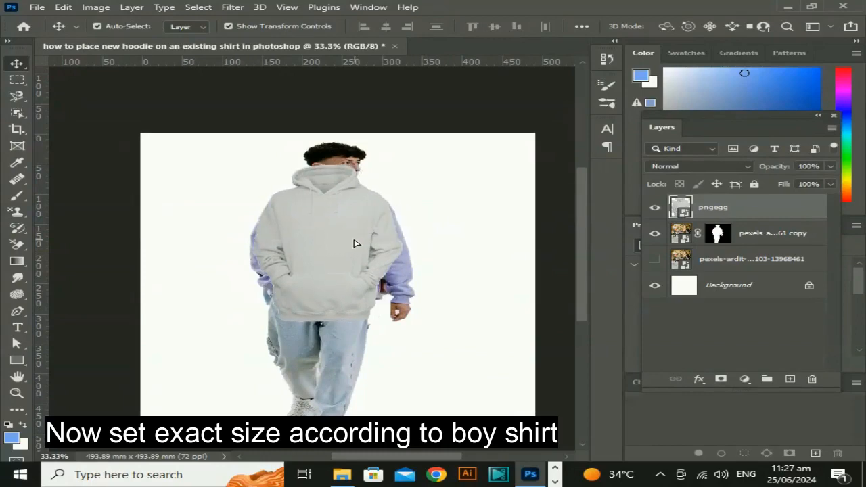
pyautogui.hotkey('ctrl', 't')
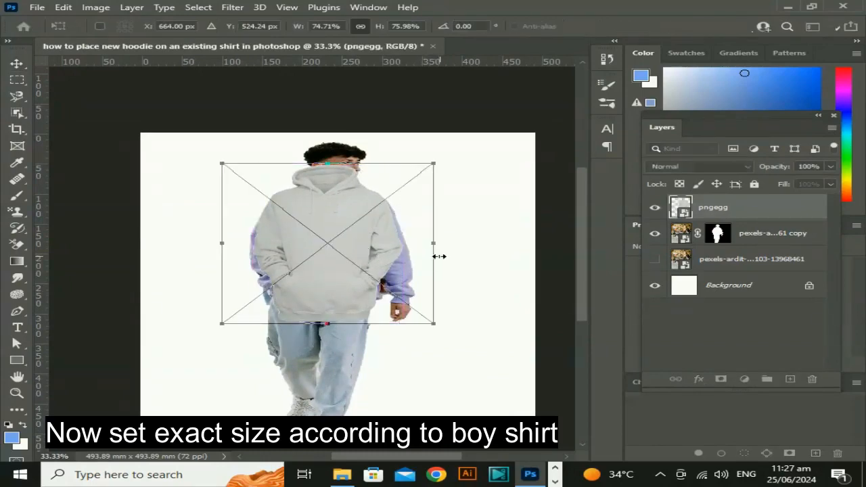
pyautogui.moveTo(434, 242); pyautogui.dragTo(452, 242)
pyautogui.moveTo(229, 247); pyautogui.dragTo(213, 244)
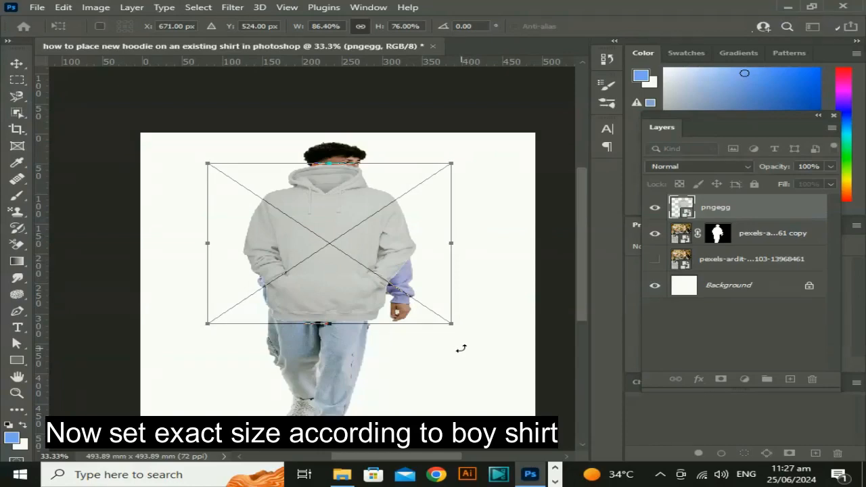
pyautogui.press('Return')
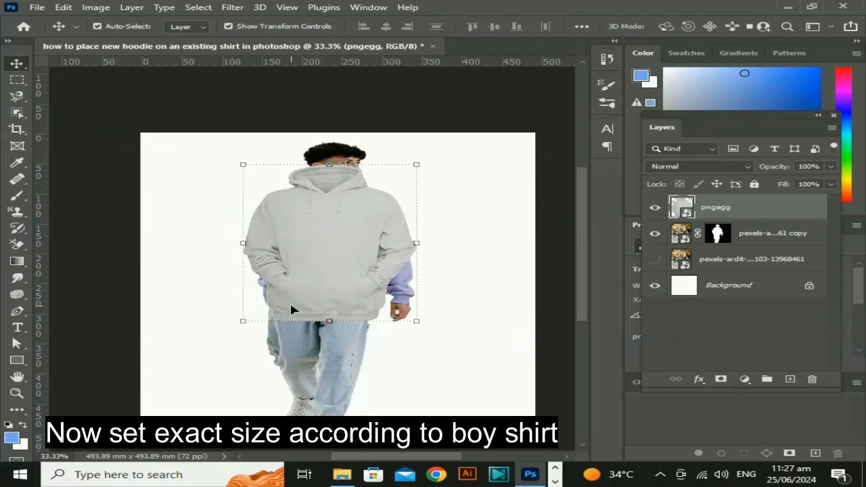
pyautogui.moveTo(463, 376); pyautogui.dragTo(411, 372)
pyautogui.click(454, 348)
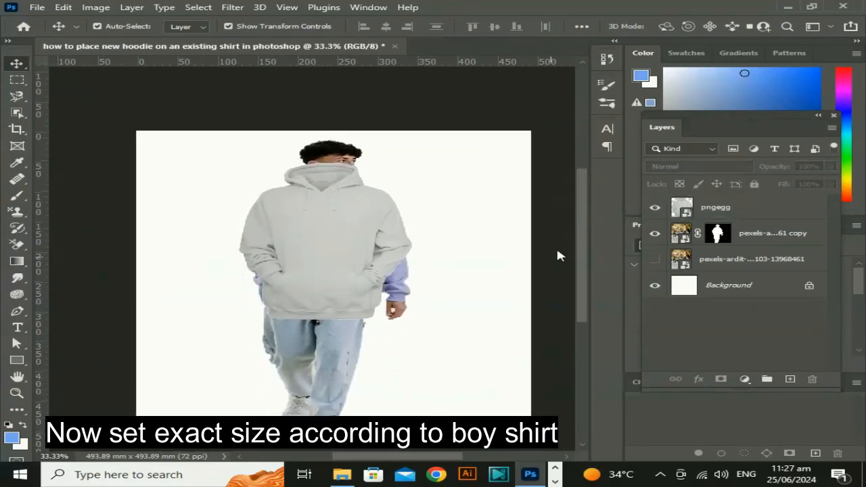
# - Target the layer mask of the masked photo copy and paint black over the man's exposed hand with a 250 px Brush
pyautogui.click(740, 213)
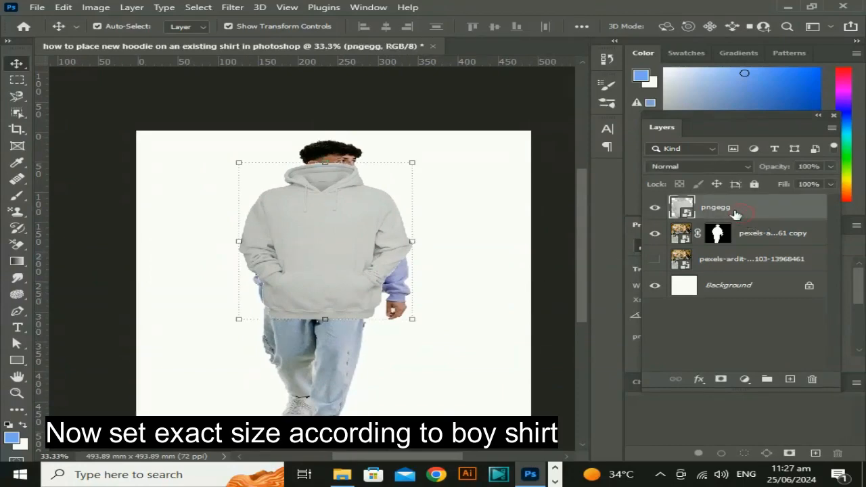
pyautogui.click(742, 236)
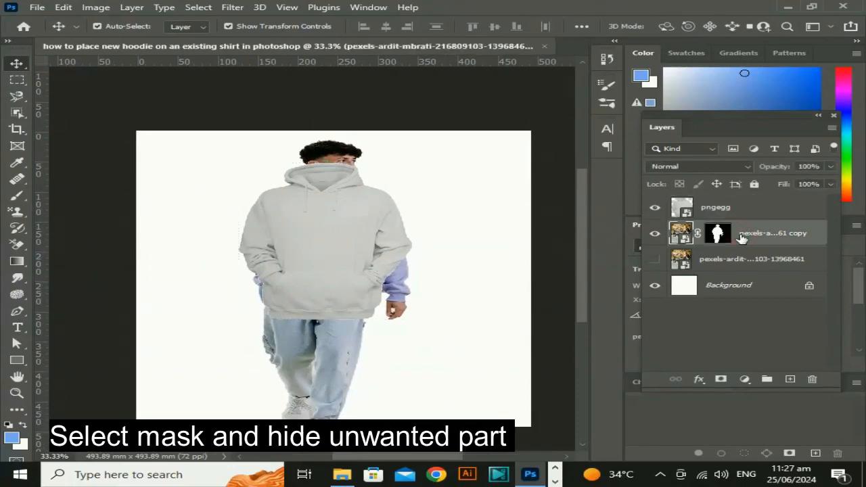
pyautogui.click(720, 237)
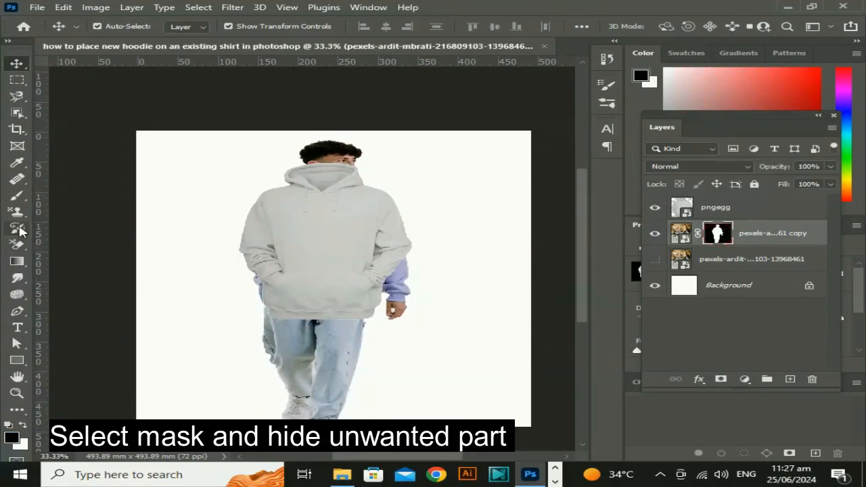
pyautogui.click(19, 197)
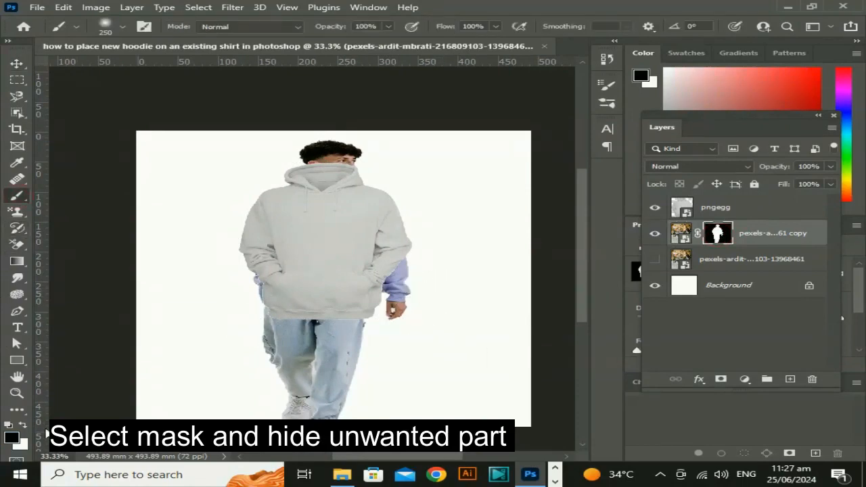
pyautogui.doubleClick(13, 439)
pyautogui.moveTo(511, 196); pyautogui.dragTo(633, 292)
pyautogui.click(804, 123)
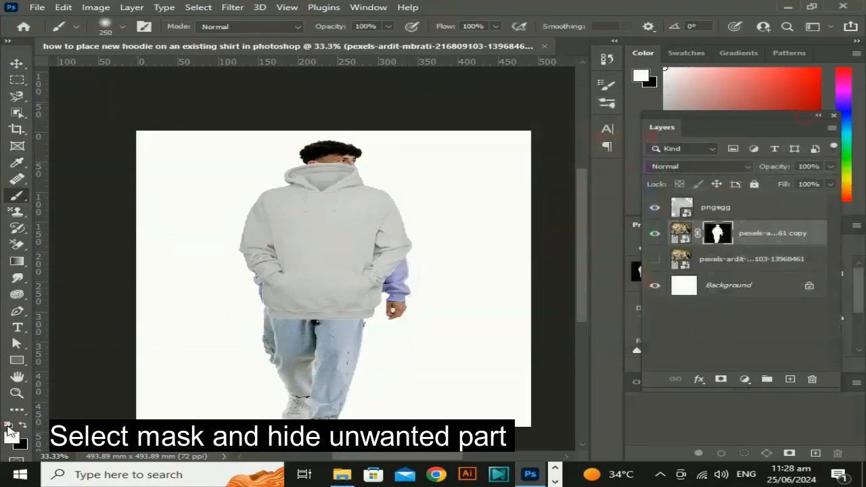
pyautogui.moveTo(416, 311); pyautogui.dragTo(409, 317)
# - Reduce the brush to 100 px and mask out the purple sleeve and remaining hand visible beside the grey hoodie
pyautogui.hotkey('ctrl', '+')
pyautogui.hotkey('ctrl', '+')
pyautogui.hotkey('ctrl', '+')
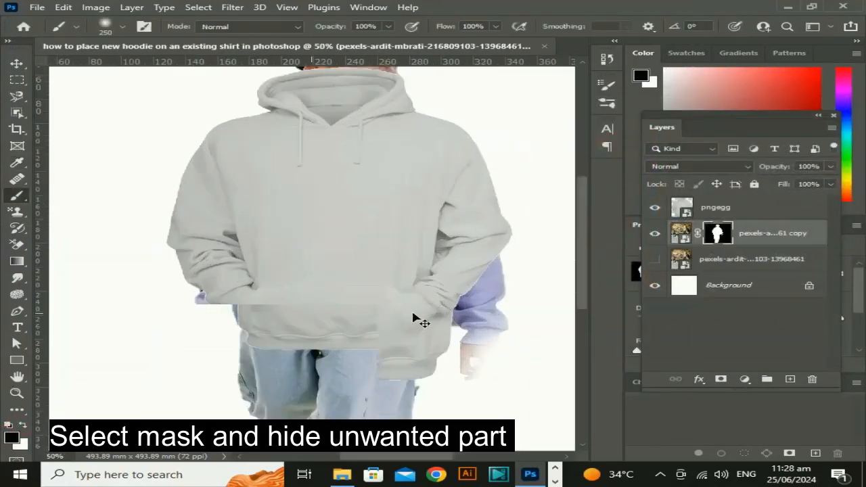
pyautogui.moveTo(450, 350); pyautogui.dragTo(353, 326)
pyautogui.moveTo(458, 339); pyautogui.dragTo(343, 345)
pyautogui.press('[')
pyautogui.press('[')
pyautogui.press('[')
pyautogui.press('[')
pyautogui.press('[')
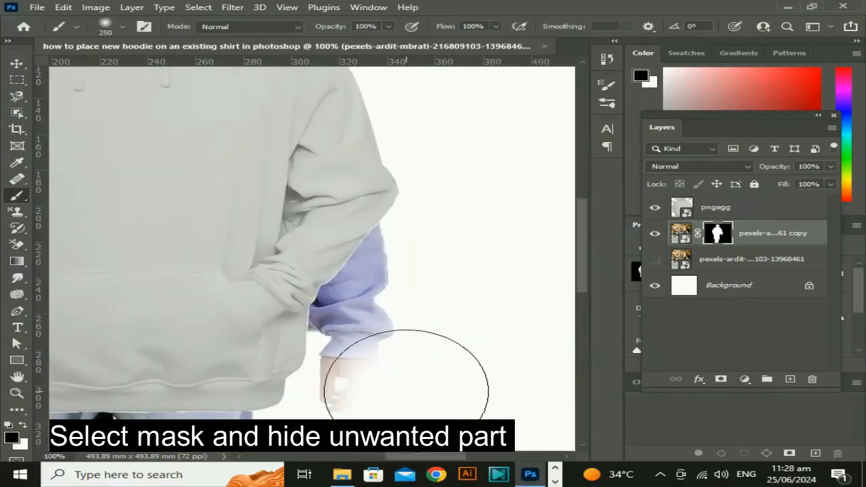
pyautogui.moveTo(358, 387)
pyautogui.mouseDown()
pyautogui.moveTo(348, 343)
pyautogui.moveTo(367, 333)
pyautogui.moveTo(381, 356)
pyautogui.moveTo(400, 245)
pyautogui.moveTo(397, 272)
pyautogui.moveTo(372, 321)
pyautogui.moveTo(348, 334)
pyautogui.moveTo(341, 323)
pyautogui.moveTo(334, 329)
pyautogui.moveTo(384, 238)
pyautogui.moveTo(352, 292)
pyautogui.mouseUp()
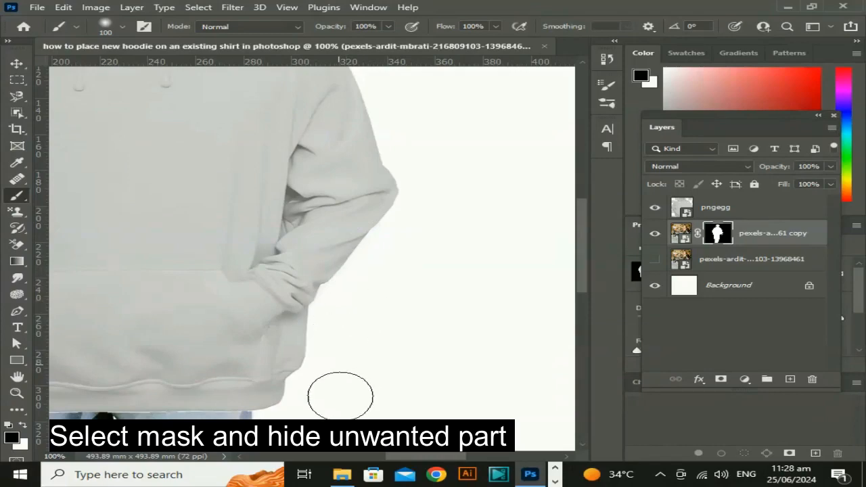
pyautogui.moveTo(340, 396)
pyautogui.mouseDown()
pyautogui.moveTo(253, 396)
pyautogui.moveTo(233, 425)
pyautogui.mouseUp()
pyautogui.hotkey('ctrl', 'z')
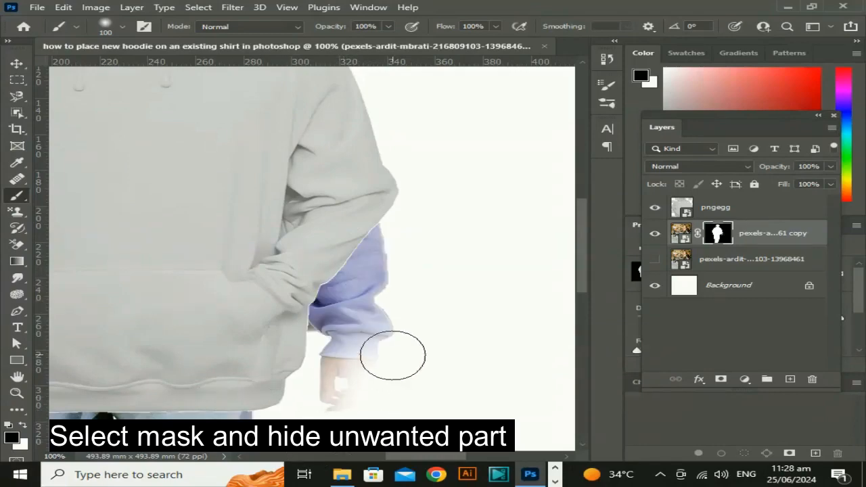
pyautogui.moveTo(335, 398)
pyautogui.mouseDown()
pyautogui.moveTo(365, 355)
pyautogui.moveTo(358, 318)
pyautogui.moveTo(388, 241)
pyautogui.moveTo(343, 299)
pyautogui.moveTo(336, 343)
pyautogui.moveTo(327, 310)
pyautogui.mouseUp()
pyautogui.moveTo(356, 364); pyautogui.dragTo(426, 284)
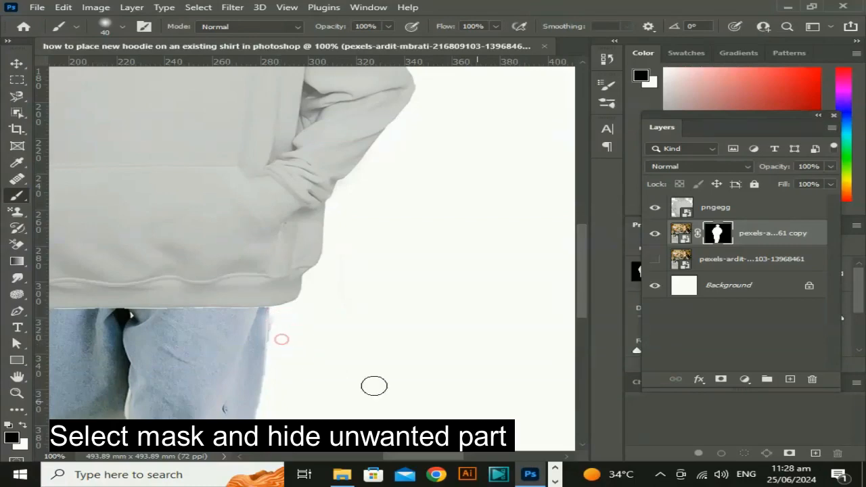
# - Inspect the hoodie's edge near the hem up close, then the whole figure, for leftover parts of the original hoodie
pyautogui.hotkey('ctrl', '+')
pyautogui.hotkey('ctrl', '+')
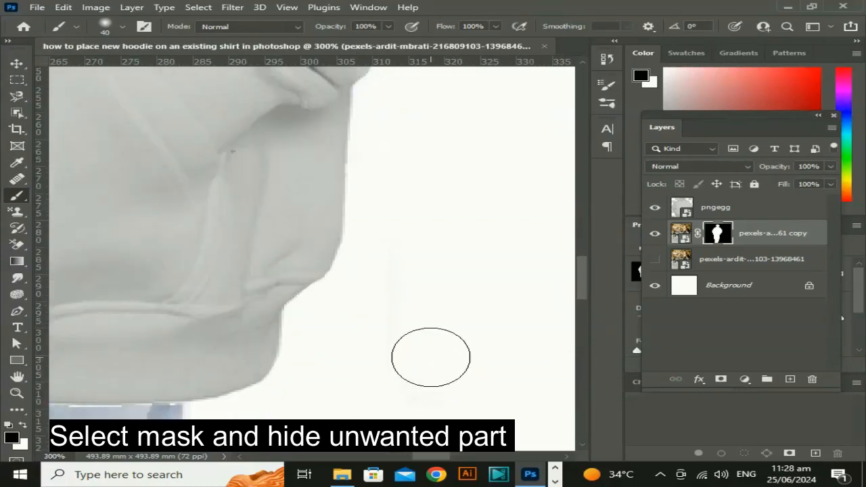
pyautogui.hotkey('ctrl', '-')
pyautogui.hotkey('ctrl', '-')
pyautogui.hotkey('ctrl', '-')
pyautogui.hotkey('ctrl', '-')
pyautogui.hotkey('ctrl', '-')
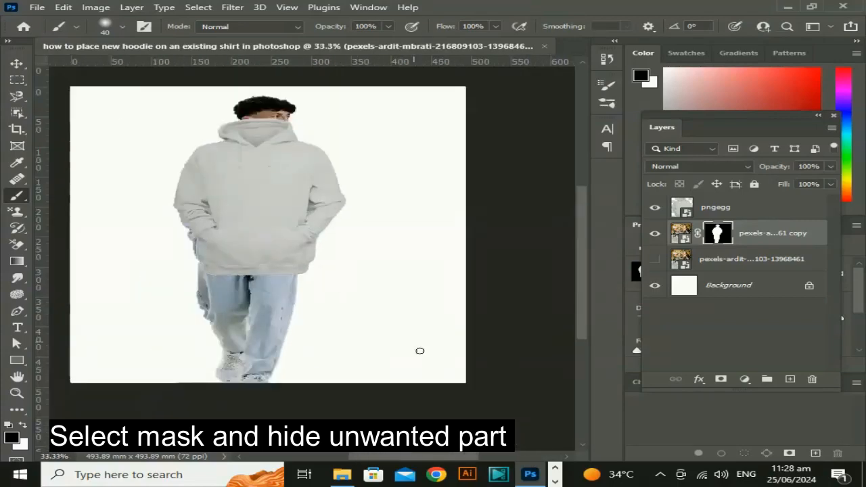
pyautogui.moveTo(378, 192); pyautogui.dragTo(417, 276)
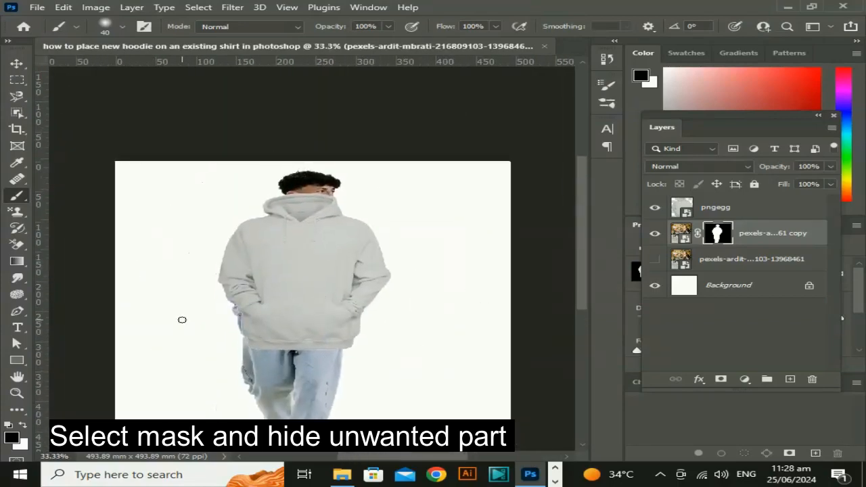
# - Mask out the leftover purple and blue fringe along the hoodie's left edge, just above the hem, with a 40 px brush
pyautogui.hotkey('ctrl', '+')
pyautogui.hotkey('ctrl', '+')
pyautogui.moveTo(246, 358)
pyautogui.mouseDown()
pyautogui.moveTo(433, 350)
pyautogui.moveTo(261, 350)
pyautogui.moveTo(241, 171)
pyautogui.moveTo(251, 215)
pyautogui.moveTo(220, 81)
pyautogui.moveTo(292, 187)
pyautogui.moveTo(340, 220)
pyautogui.moveTo(377, 199)
pyautogui.moveTo(381, 206)
pyautogui.moveTo(377, 191)
pyautogui.moveTo(413, 284)
pyautogui.moveTo(441, 272)
pyautogui.moveTo(420, 315)
pyautogui.moveTo(424, 400)
pyautogui.moveTo(446, 323)
pyautogui.moveTo(433, 274)
pyautogui.mouseUp()
pyautogui.hotkey('ctrl', '+')
pyautogui.hotkey('ctrl', '+')
pyautogui.hotkey('ctrl', '+')
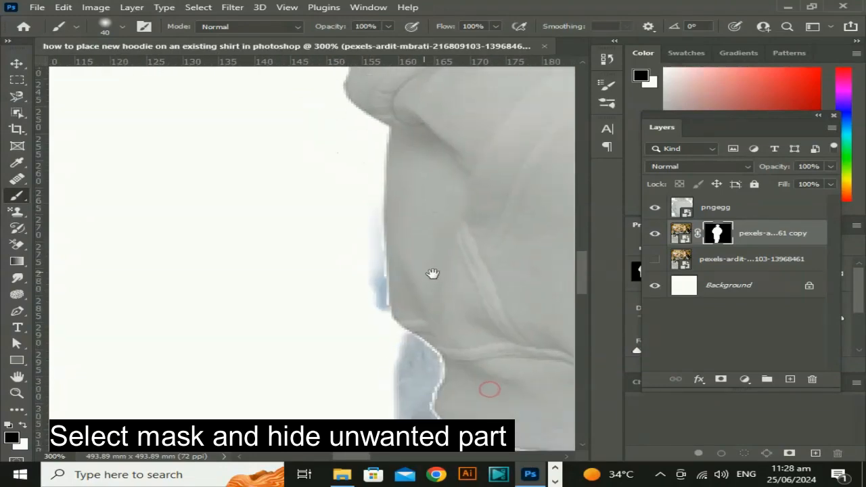
pyautogui.moveTo(388, 228)
pyautogui.mouseDown()
pyautogui.moveTo(373, 268)
pyautogui.moveTo(395, 290)
pyautogui.mouseUp()
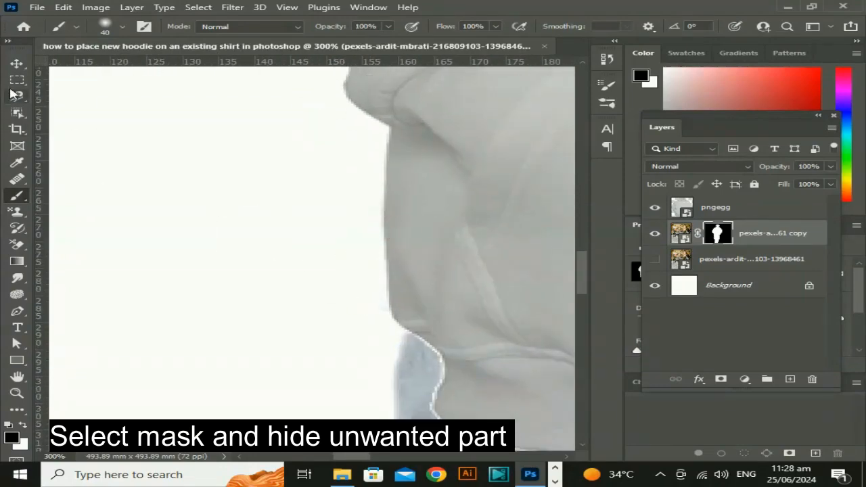
# - Clip the pngegg hoodie layer to the masked photo copy with a clipping mask
pyautogui.click(17, 63)
pyautogui.hotkey('ctrl', '-')
pyautogui.hotkey('ctrl', '-')
pyautogui.hotkey('ctrl', '-')
pyautogui.hotkey('ctrl', '-')
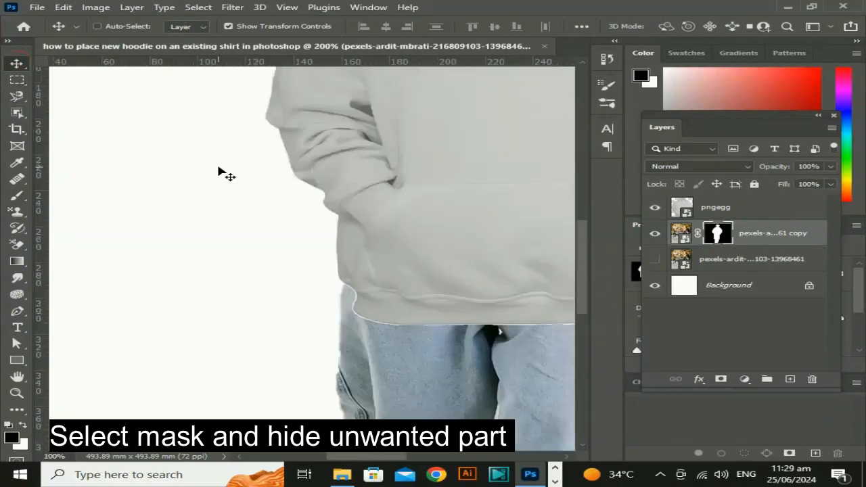
pyautogui.moveTo(454, 194); pyautogui.dragTo(367, 329)
pyautogui.click(373, 305)
pyautogui.click(373, 304)
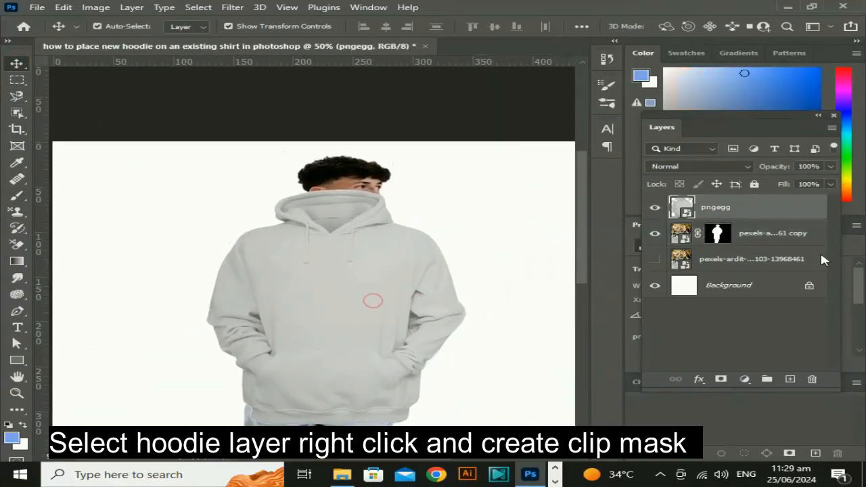
pyautogui.rightClick(728, 214)
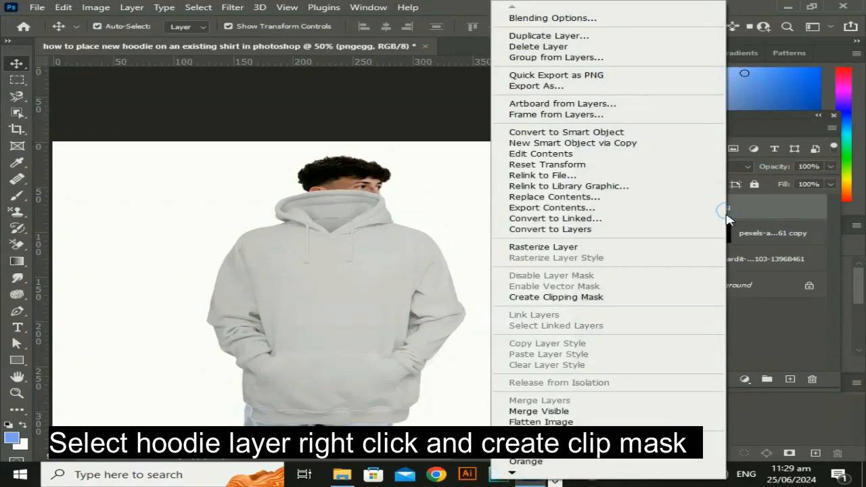
pyautogui.click(584, 295)
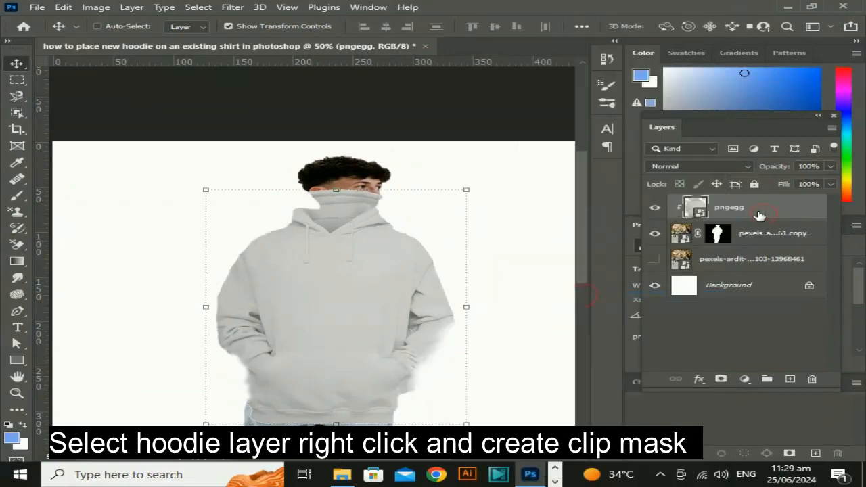
# - Duplicate the pngegg layer and add a layer mask to the copy, undoing the stray brush stroke
pyautogui.hotkey('ctrl', 'j')
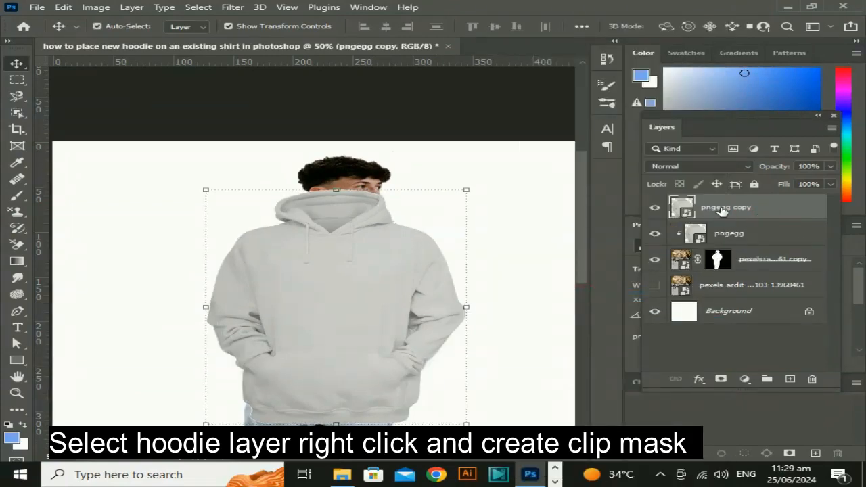
pyautogui.click(17, 196)
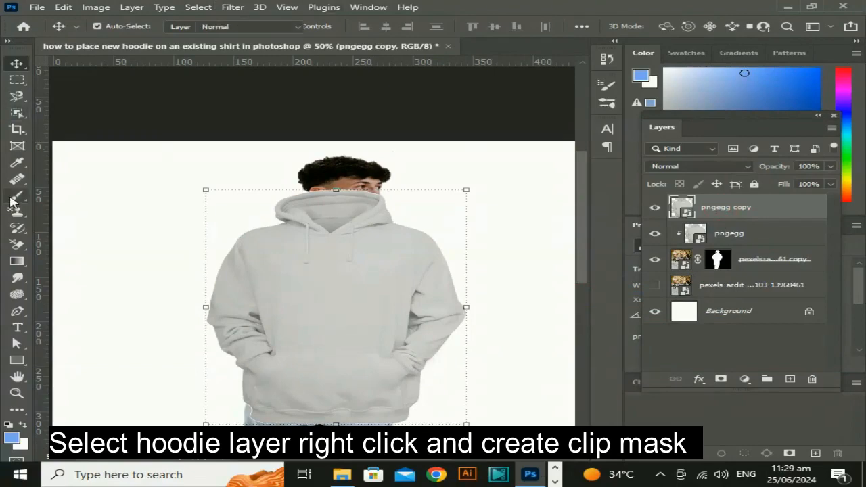
pyautogui.click(720, 379)
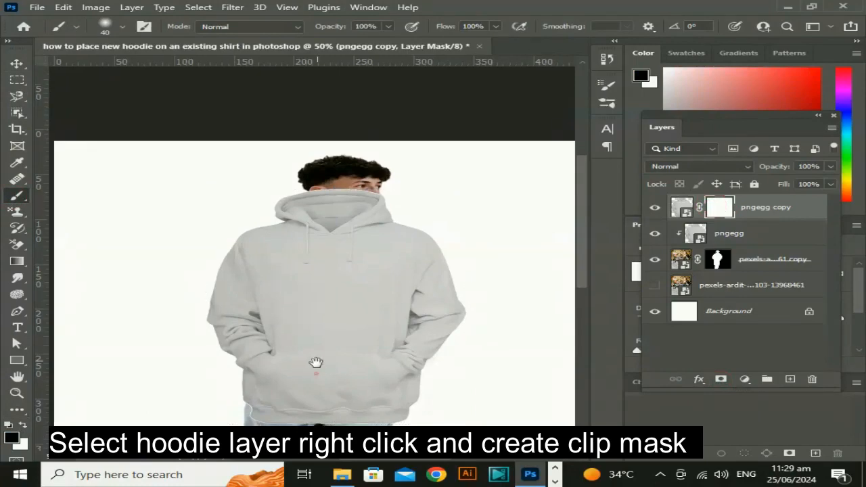
pyautogui.moveTo(316, 372); pyautogui.dragTo(317, 359)
pyautogui.moveTo(271, 391)
pyautogui.mouseDown()
pyautogui.moveTo(313, 334)
pyautogui.moveTo(309, 345)
pyautogui.moveTo(316, 346)
pyautogui.mouseUp()
pyautogui.moveTo(358, 147)
pyautogui.mouseDown()
pyautogui.moveTo(388, 157)
pyautogui.moveTo(383, 162)
pyautogui.moveTo(471, 331)
pyautogui.moveTo(537, 365)
pyautogui.mouseUp()
pyautogui.hotkey('ctrl', 'z')
# - Add a layer mask to the clipped pngegg layer and paint black across the inside of the hood
pyautogui.hotkey('ctrl', '+')
pyautogui.hotkey('ctrl', '+')
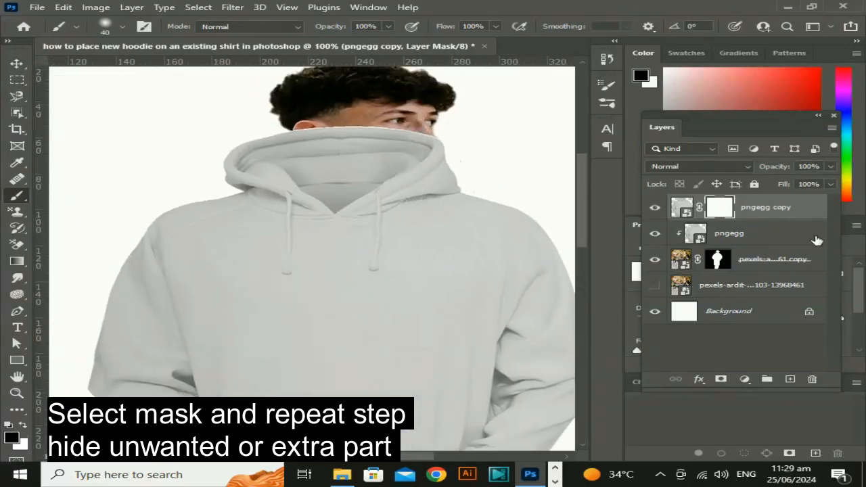
pyautogui.click(705, 233)
pyautogui.click(721, 379)
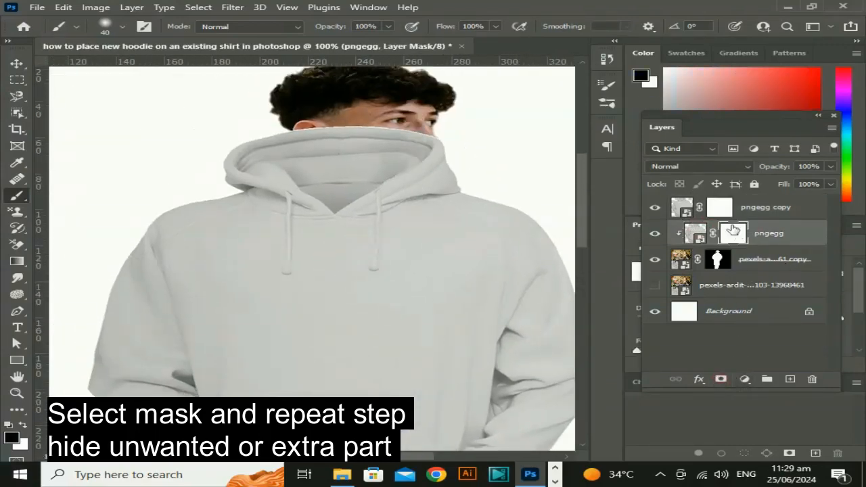
pyautogui.moveTo(257, 169); pyautogui.dragTo(324, 154)
pyautogui.click(26, 427)
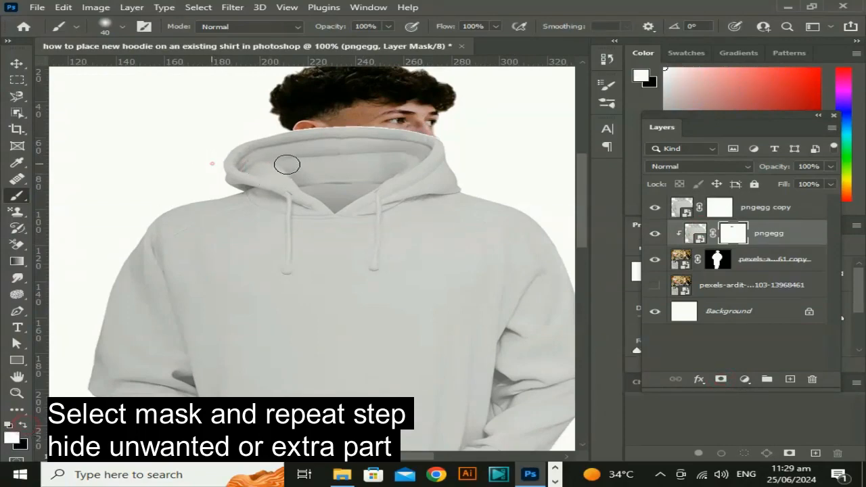
# - Rasterize the clipped pngegg layer and make its layer mask active again
pyautogui.click(739, 235)
pyautogui.rightClick(699, 240)
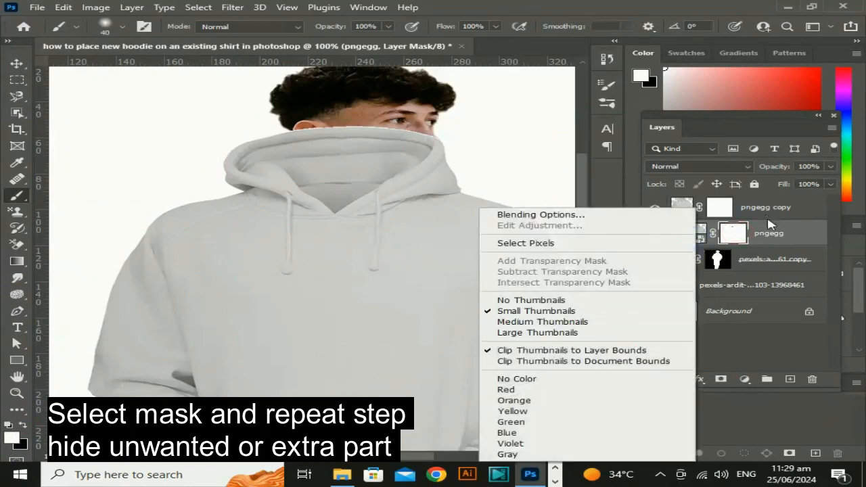
pyautogui.click(759, 238)
pyautogui.rightClick(756, 235)
pyautogui.click(603, 246)
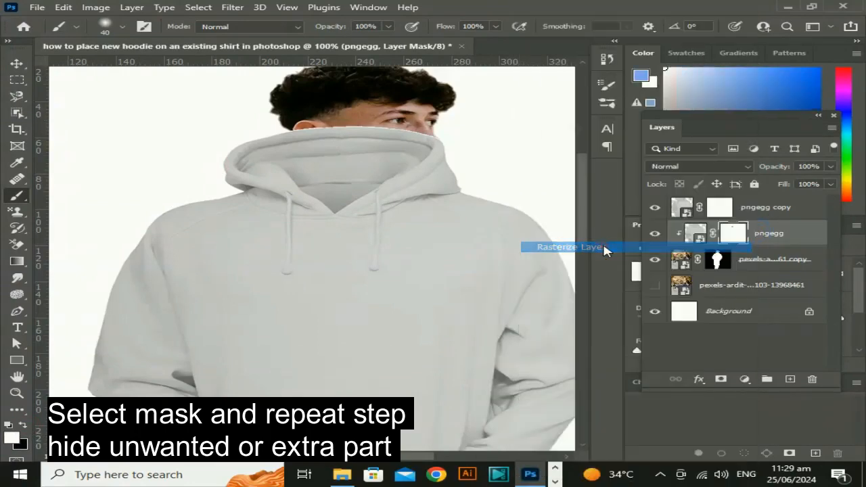
pyautogui.click(728, 234)
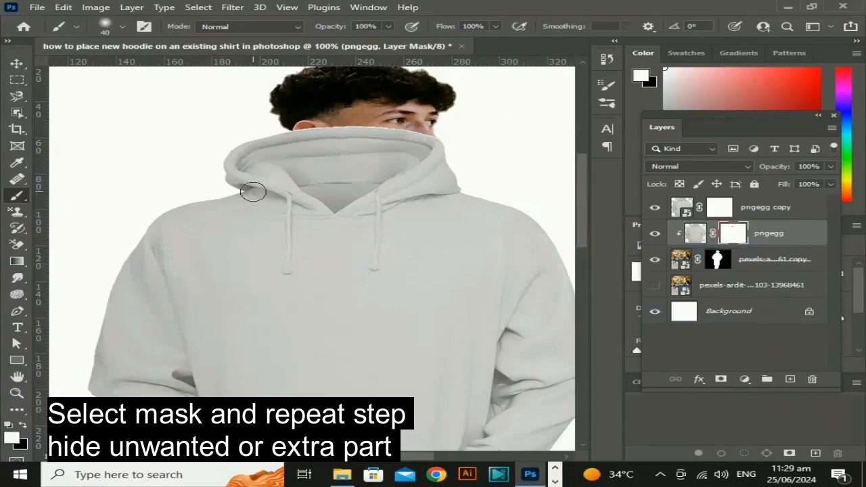
# - Set white as the foreground and black (000000) as the background colour for painting on the mask
pyautogui.click(24, 424)
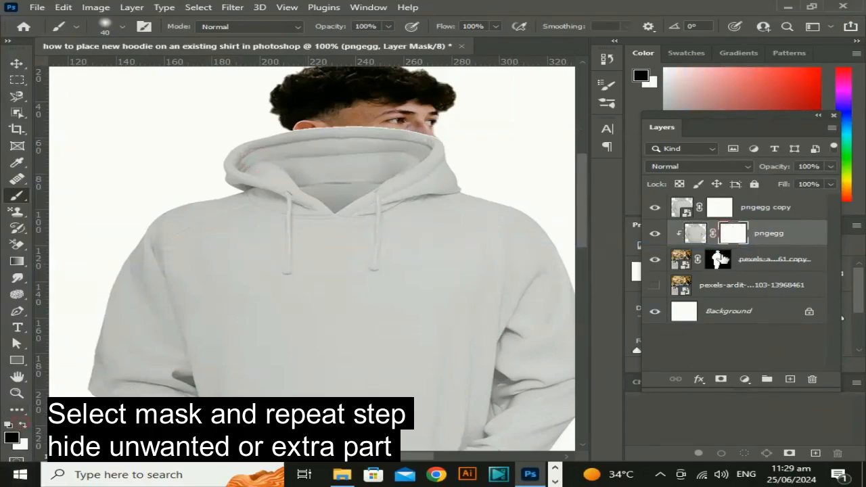
pyautogui.click(23, 424)
pyautogui.click(21, 444)
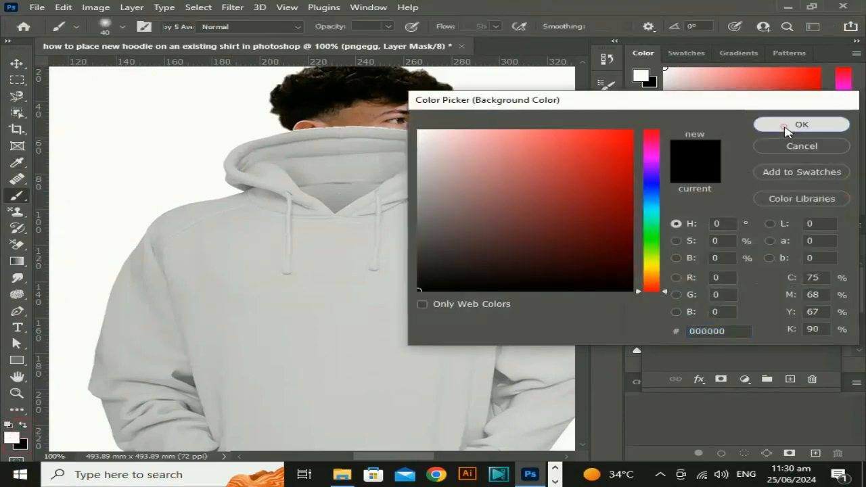
pyautogui.click(783, 127)
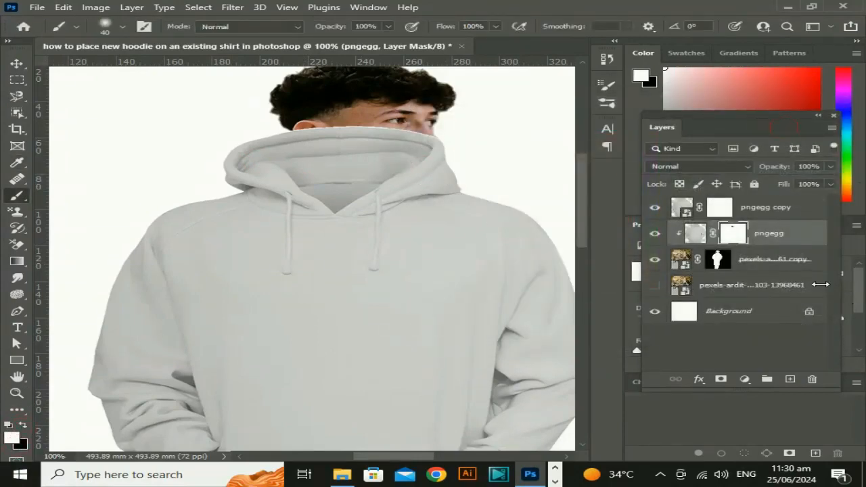
# - Hide the pngegg copy layer and paint black on the pngegg mask to uncover the man's face and neck
pyautogui.click(654, 207)
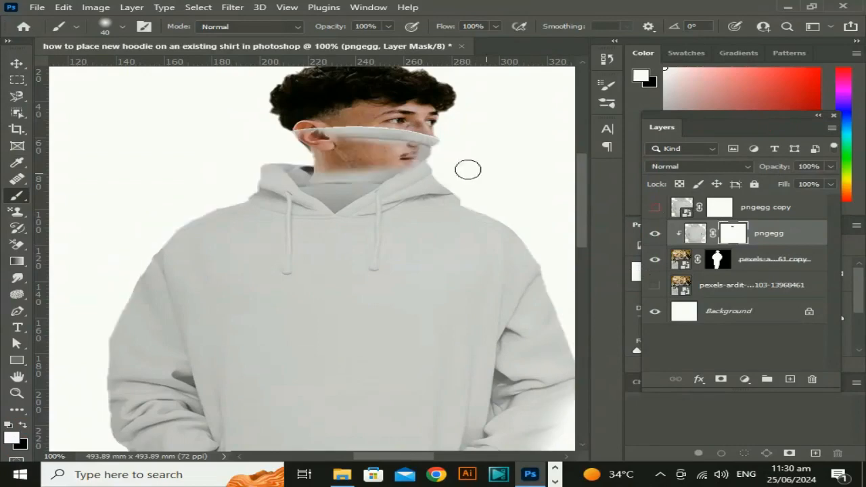
pyautogui.click(419, 148)
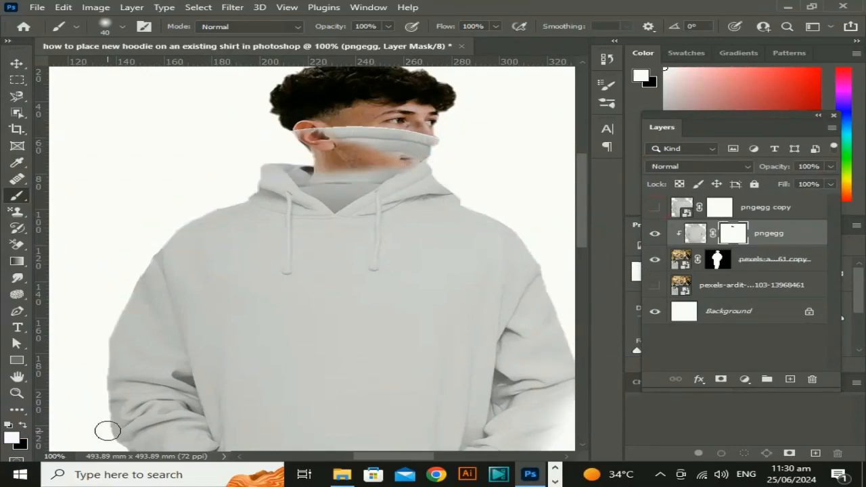
pyautogui.click(23, 424)
pyautogui.scroll(3, 328, 237)
pyautogui.moveTo(282, 276)
pyautogui.mouseDown()
pyautogui.moveTo(356, 276)
pyautogui.moveTo(328, 268)
pyautogui.moveTo(445, 278)
pyautogui.moveTo(409, 292)
pyautogui.moveTo(390, 273)
pyautogui.moveTo(419, 308)
pyautogui.moveTo(369, 313)
pyautogui.moveTo(322, 304)
pyautogui.moveTo(337, 310)
pyautogui.moveTo(324, 319)
pyautogui.moveTo(355, 328)
pyautogui.moveTo(382, 315)
pyautogui.moveTo(335, 339)
pyautogui.moveTo(300, 305)
pyautogui.moveTo(321, 309)
pyautogui.mouseUp()
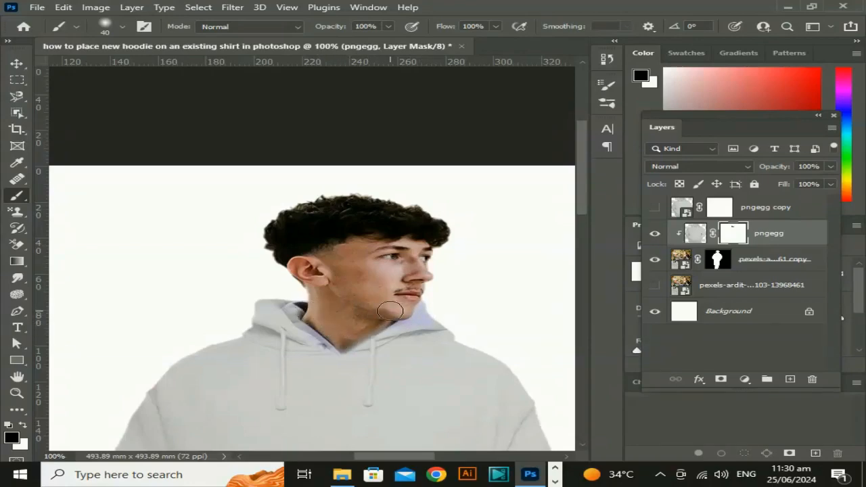
pyautogui.scroll(-8, 390, 311)
pyautogui.hscroll(3, 391, 311)
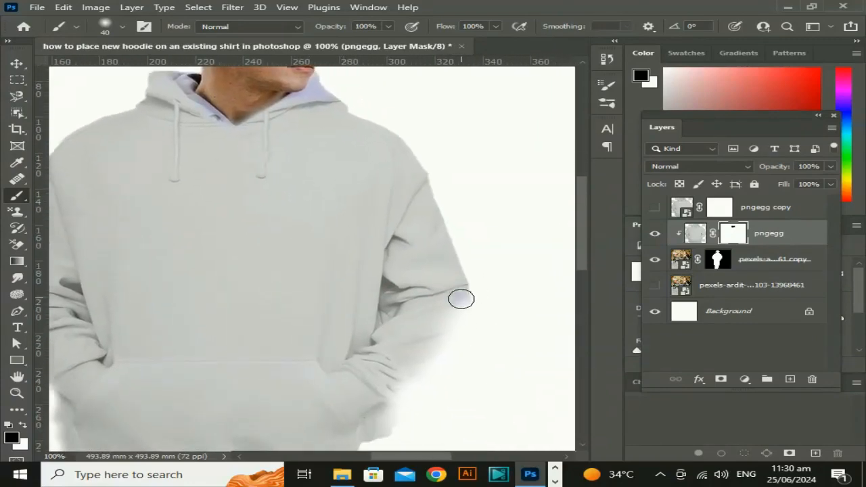
# - Set white as the painting colour, rasterize the pngegg copy layer and make its layer mask active
pyautogui.press('x')
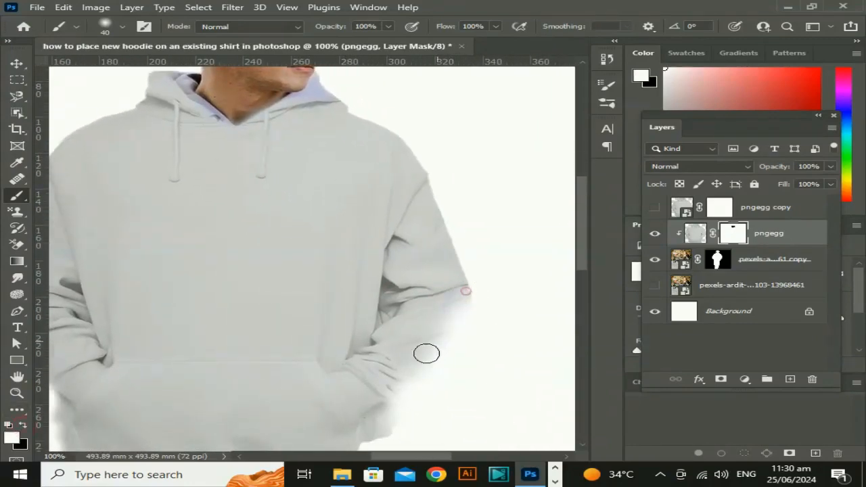
pyautogui.click(682, 209)
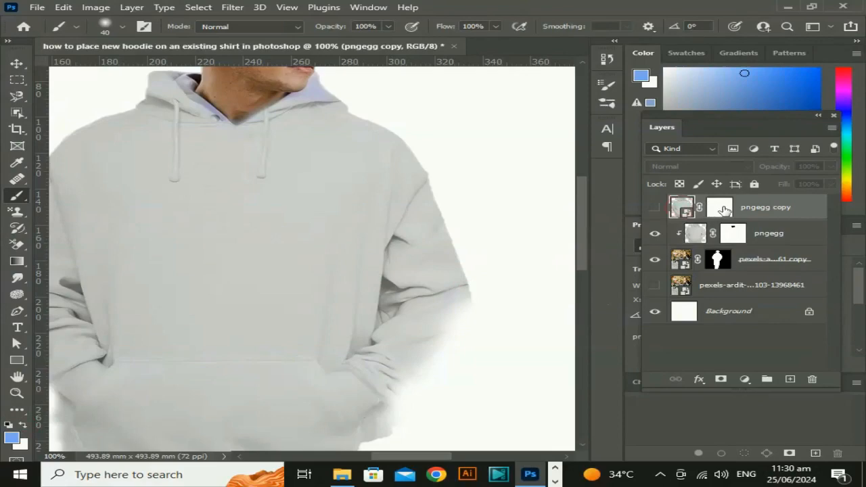
pyautogui.rightClick(681, 207)
pyautogui.click(749, 198)
pyautogui.rightClick(751, 215)
pyautogui.click(580, 246)
pyautogui.click(711, 210)
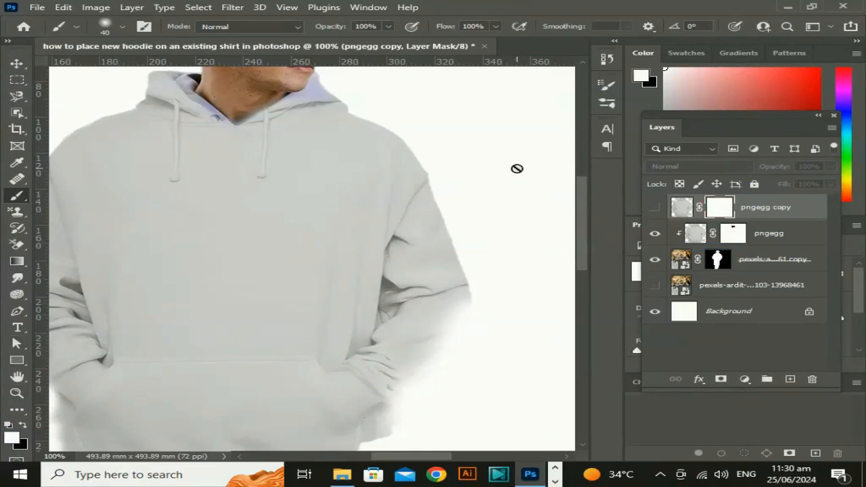
# - Show the pngegg copy layer to compare its full hoodie shape with the clipped one, and hide it again
pyautogui.click(655, 208)
pyautogui.moveTo(263, 307); pyautogui.dragTo(363, 324)
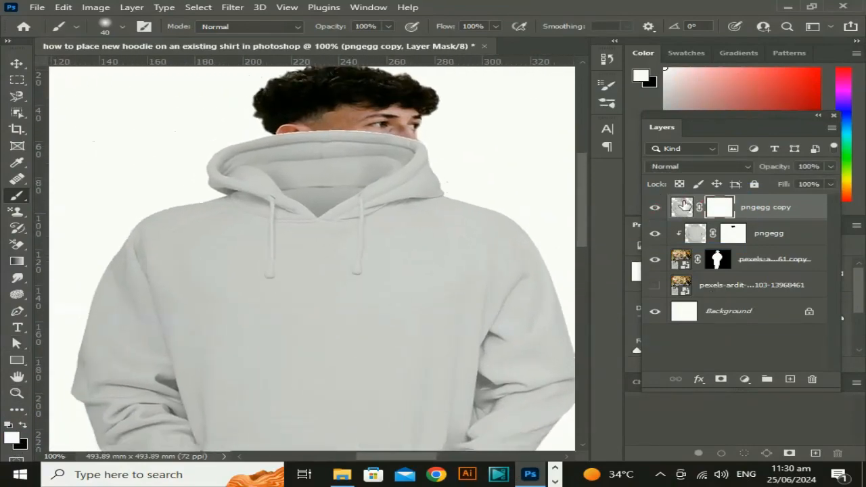
pyautogui.click(683, 205)
pyautogui.click(719, 207)
pyautogui.click(654, 209)
pyautogui.moveTo(410, 380); pyautogui.dragTo(394, 290)
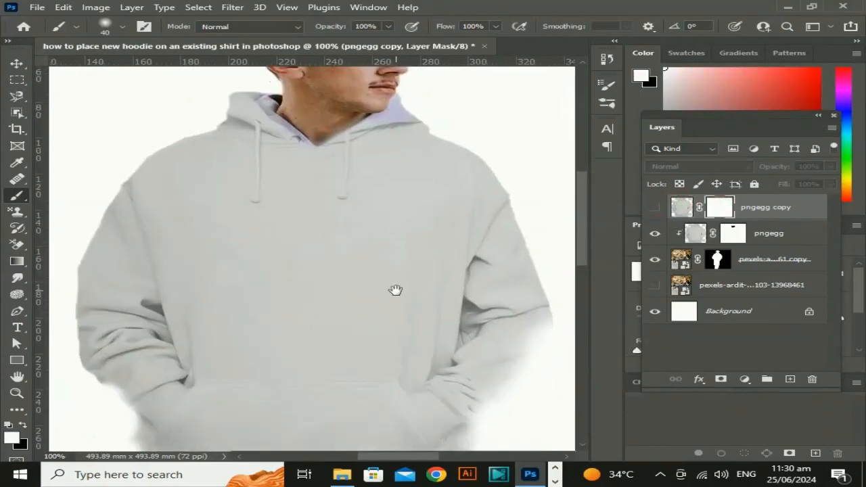
# - Paint black on the pngegg layer mask along the outer edge of the forearm beside the hoodie pocket
pyautogui.click(734, 232)
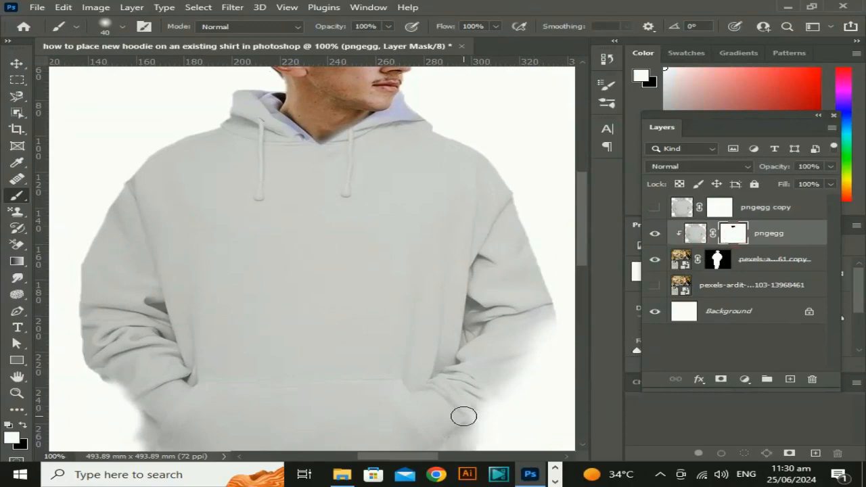
pyautogui.moveTo(461, 416); pyautogui.dragTo(529, 329)
pyautogui.moveTo(508, 366); pyautogui.dragTo(406, 345)
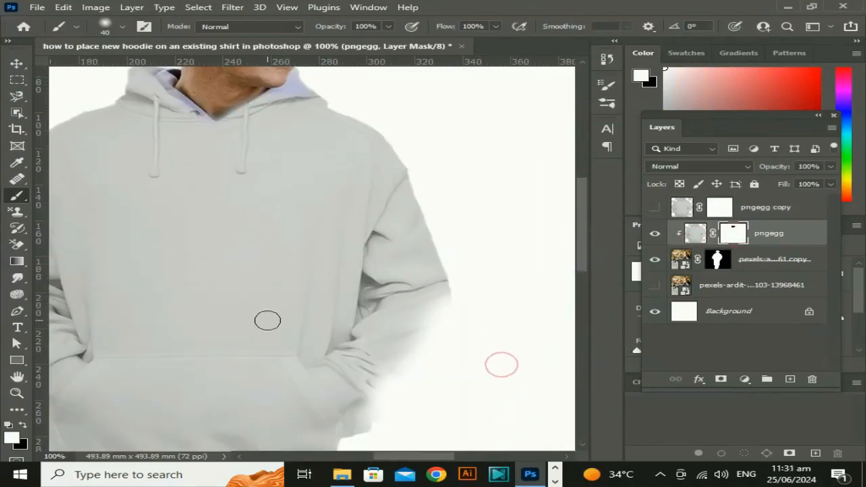
pyautogui.press('x')
pyautogui.moveTo(448, 301); pyautogui.dragTo(413, 356)
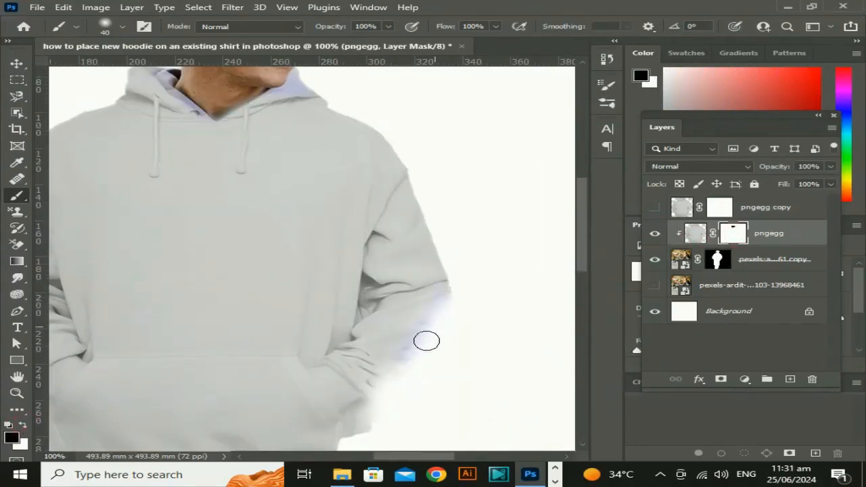
pyautogui.moveTo(461, 420)
pyautogui.mouseDown()
pyautogui.moveTo(514, 345)
pyautogui.moveTo(553, 385)
pyautogui.moveTo(536, 384)
pyautogui.mouseUp()
pyautogui.moveTo(303, 322); pyautogui.dragTo(392, 362)
pyautogui.moveTo(370, 205); pyautogui.dragTo(266, 305)
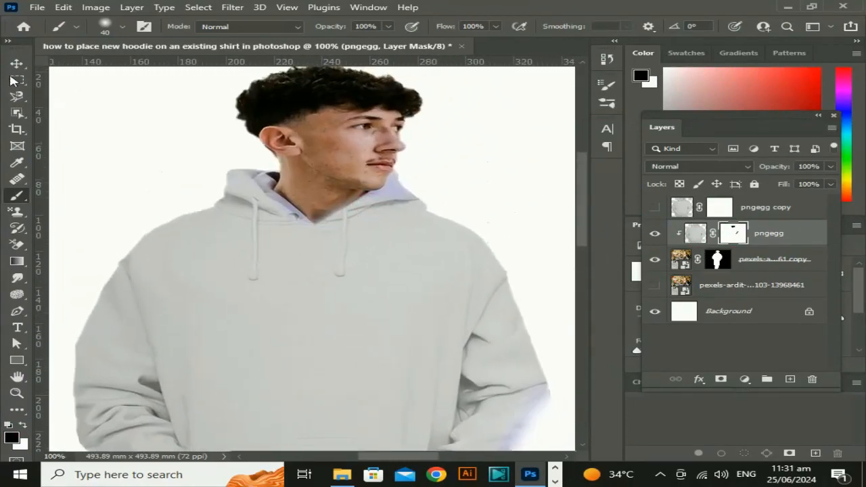
# - Paint black on the pexels photo copy layer's mask along the outer forearm to trim the leftover purple sleeve
pyautogui.click(16, 63)
pyautogui.hotkey('ctrl', '-')
pyautogui.hotkey('ctrl', '-')
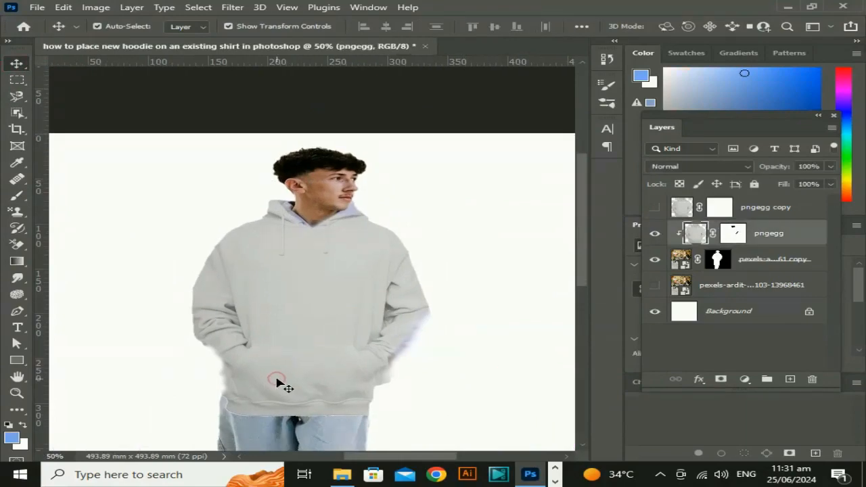
pyautogui.moveTo(280, 386); pyautogui.dragTo(379, 238)
pyautogui.click(414, 261)
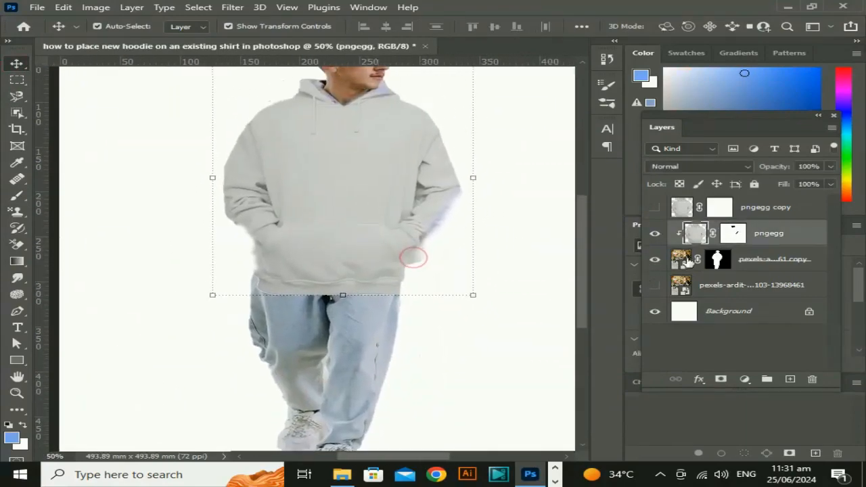
pyautogui.click(16, 195)
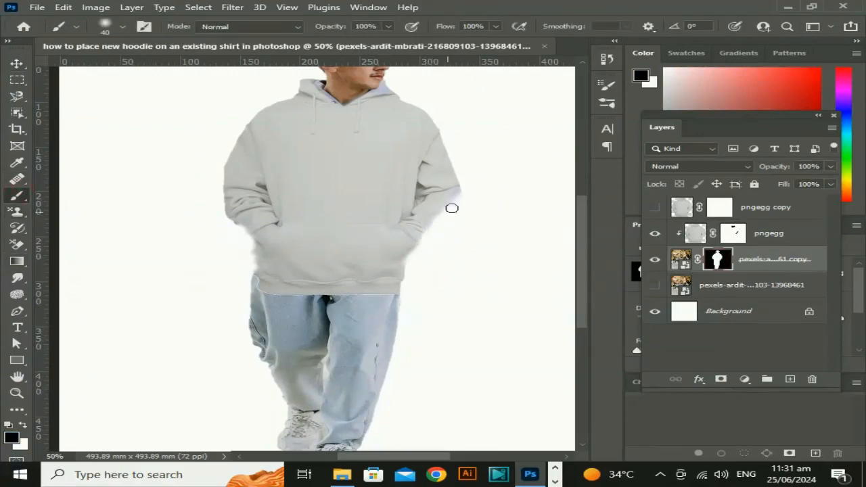
pyautogui.moveTo(506, 179); pyautogui.dragTo(493, 275)
# - Recolour the chest, one sleeve and the hem of the pngegg hoodie with the Color Replacement tool and a mid blue
pyautogui.click(17, 64)
pyautogui.click(17, 199)
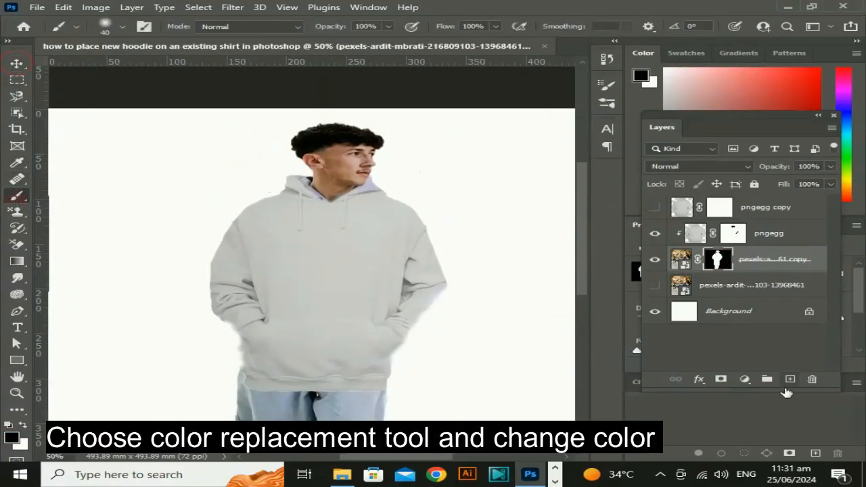
pyautogui.click(692, 235)
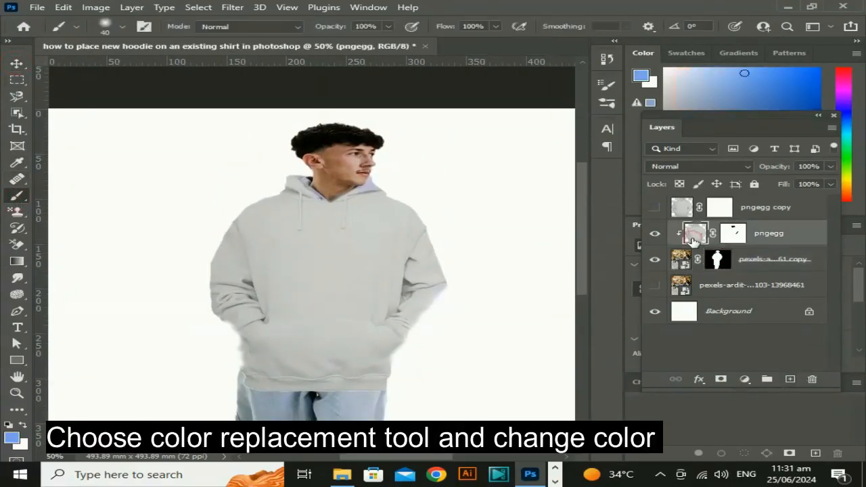
pyautogui.rightClick(16, 199)
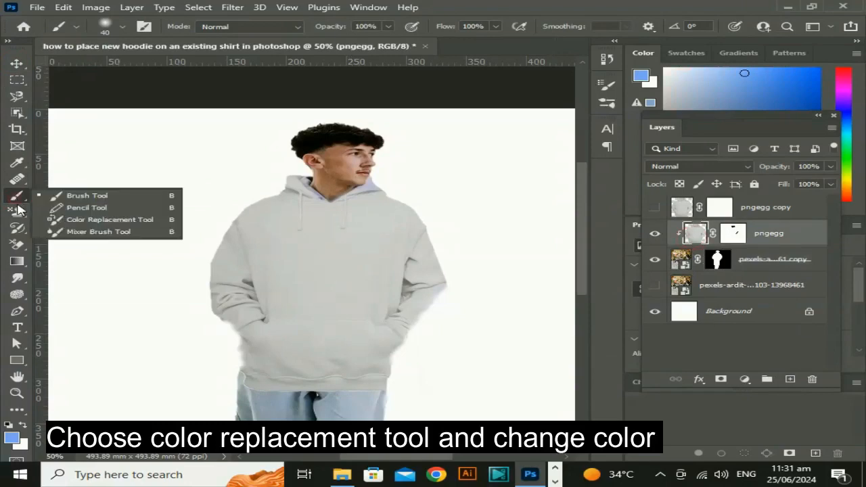
pyautogui.click(92, 221)
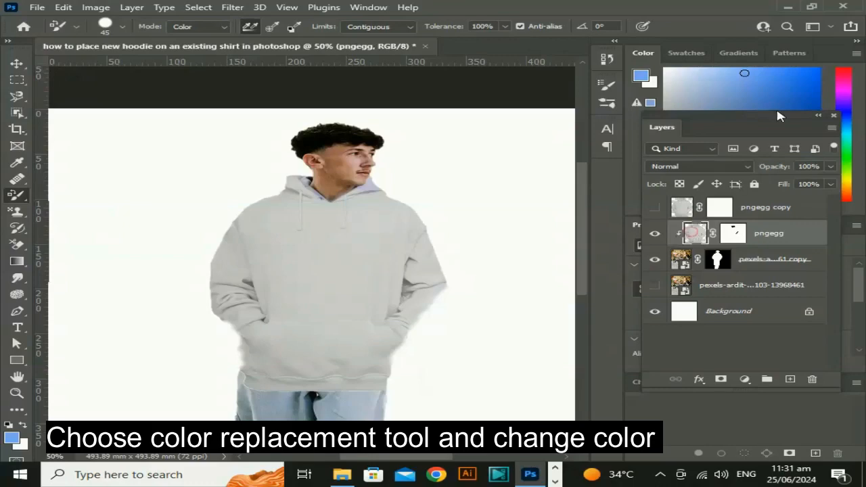
pyautogui.click(764, 71)
pyautogui.moveTo(300, 261)
pyautogui.mouseDown()
pyautogui.moveTo(357, 270)
pyautogui.moveTo(337, 274)
pyautogui.moveTo(330, 264)
pyautogui.moveTo(358, 253)
pyautogui.moveTo(370, 184)
pyautogui.moveTo(388, 215)
pyautogui.moveTo(399, 218)
pyautogui.moveTo(400, 208)
pyautogui.moveTo(424, 238)
pyautogui.moveTo(388, 202)
pyautogui.moveTo(421, 238)
pyautogui.moveTo(435, 291)
pyautogui.moveTo(435, 271)
pyautogui.moveTo(377, 387)
pyautogui.mouseUp()
pyautogui.moveTo(314, 389)
pyautogui.mouseDown()
pyautogui.moveTo(257, 387)
pyautogui.moveTo(246, 363)
pyautogui.mouseUp()
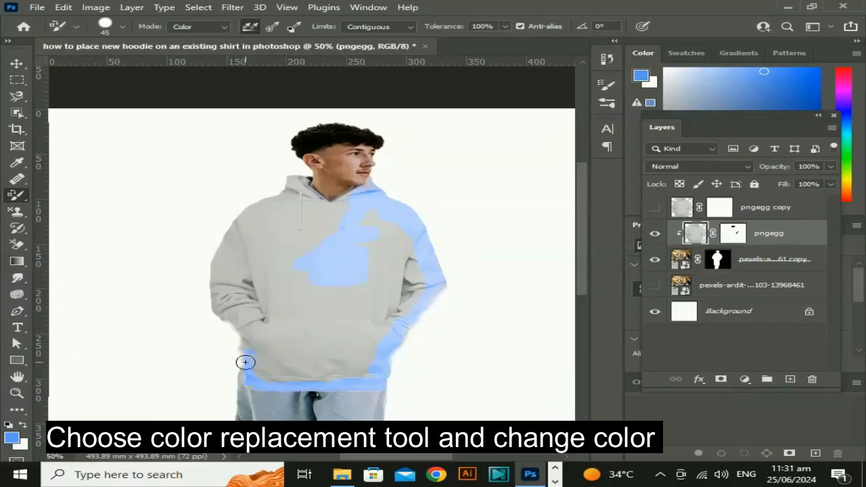
pyautogui.moveTo(336, 377); pyautogui.dragTo(368, 373)
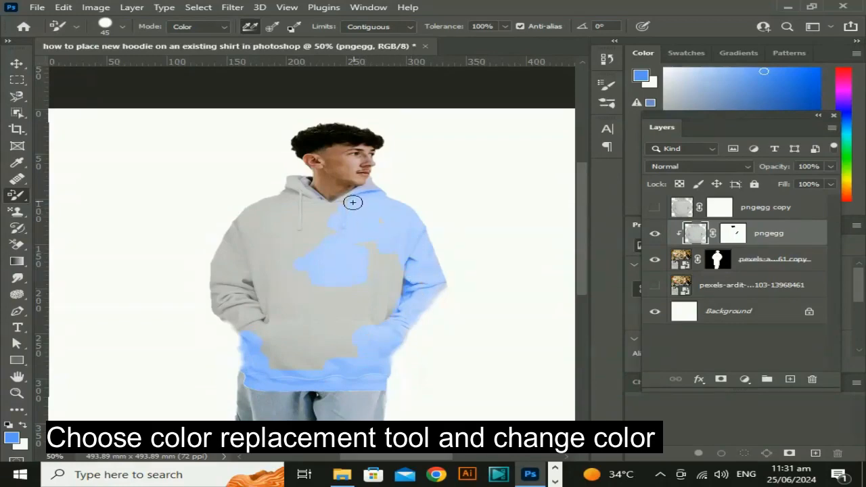
# - Recolour the remaining grey areas of the hood, other sleeve and body with the same blue
pyautogui.moveTo(348, 198)
pyautogui.mouseDown()
pyautogui.moveTo(330, 201)
pyautogui.moveTo(293, 181)
pyautogui.moveTo(303, 181)
pyautogui.mouseUp()
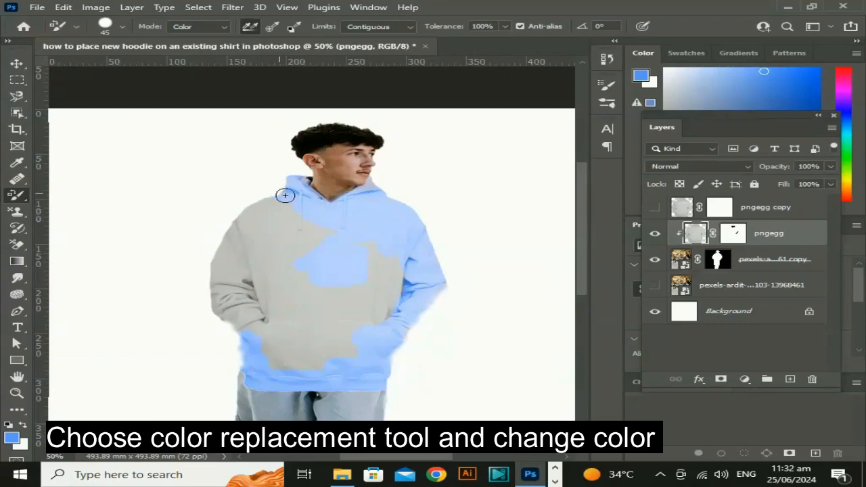
pyautogui.moveTo(261, 215)
pyautogui.mouseDown()
pyautogui.moveTo(234, 236)
pyautogui.moveTo(217, 280)
pyautogui.moveTo(217, 301)
pyautogui.moveTo(247, 332)
pyautogui.mouseUp()
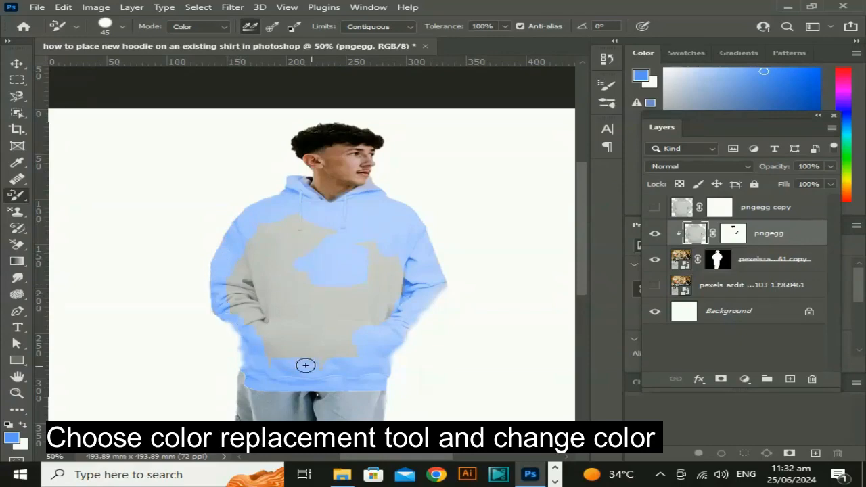
pyautogui.moveTo(305, 365); pyautogui.dragTo(337, 359)
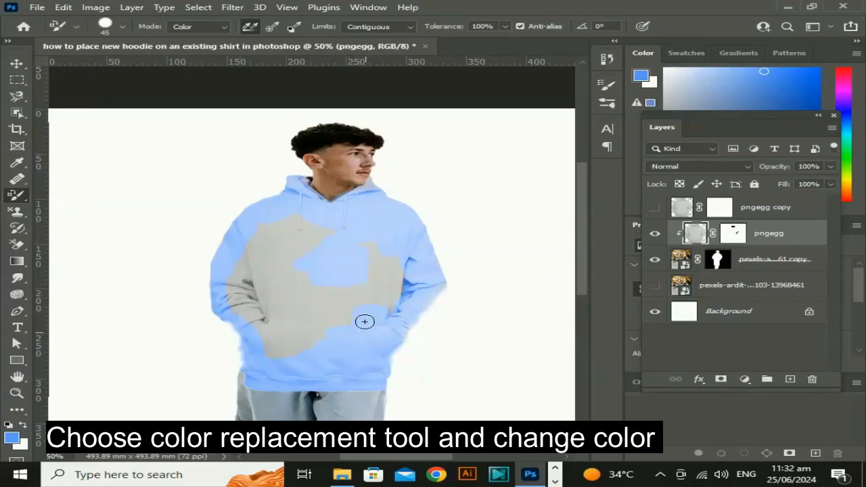
pyautogui.moveTo(364, 322); pyautogui.dragTo(382, 323)
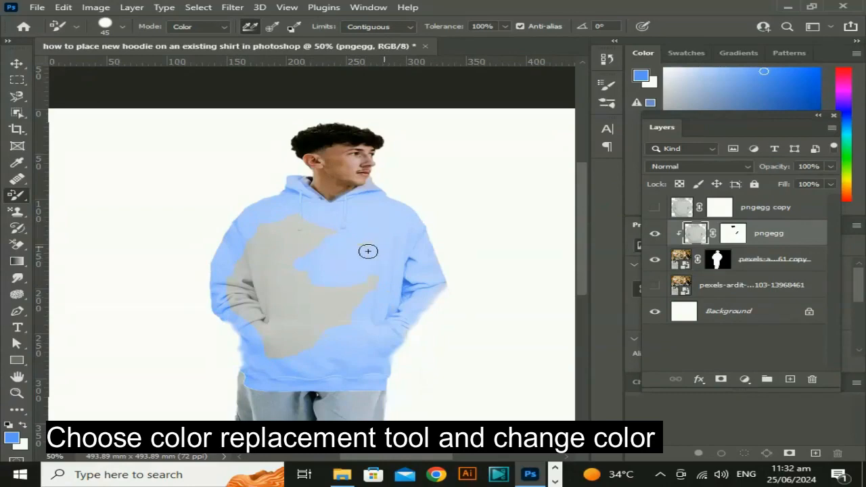
pyautogui.moveTo(296, 230); pyautogui.dragTo(339, 223)
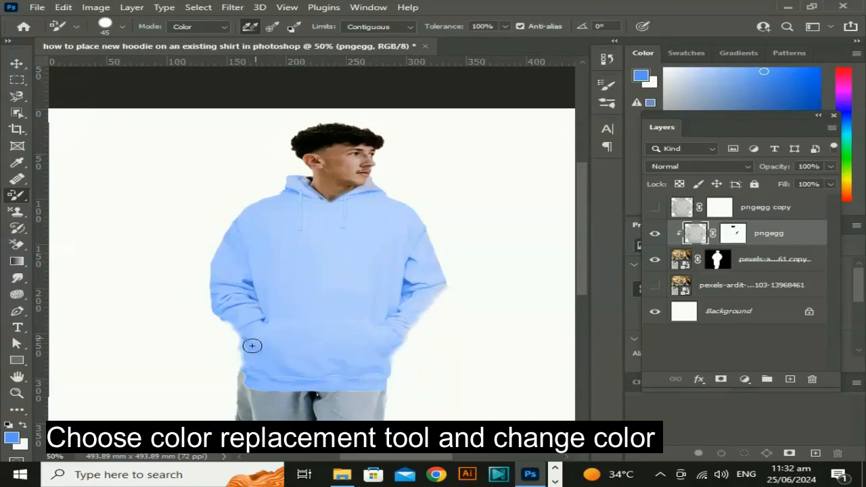
# - Rasterize the pexels photo copy layer and turn the blue jeans grey with the Color Replacement tool and a near-black foreground
pyautogui.scroll(-2, 252, 346)
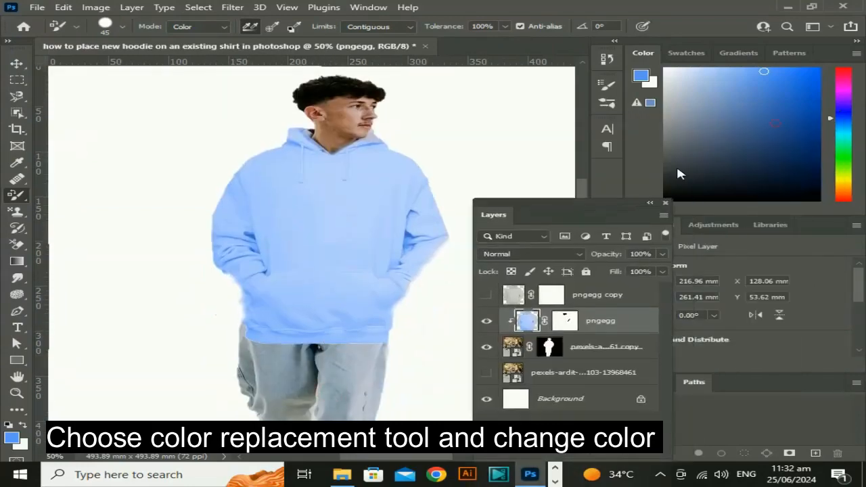
pyautogui.click(785, 185)
pyautogui.moveTo(203, 363); pyautogui.dragTo(276, 242)
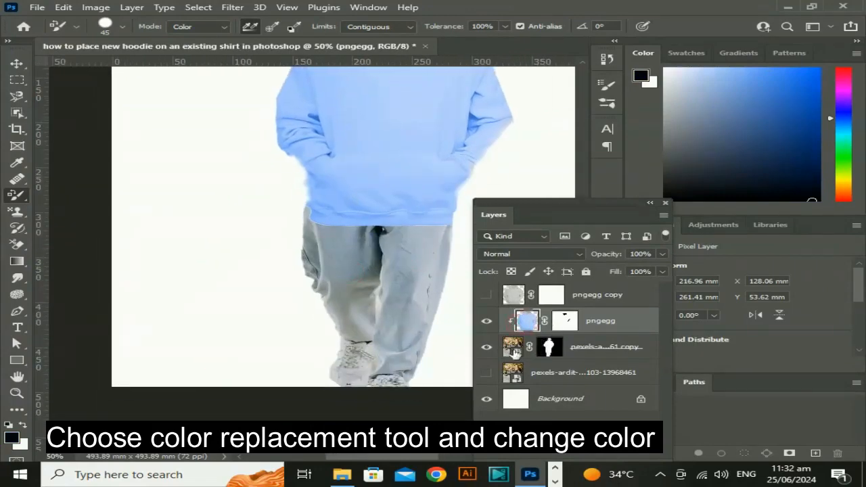
pyautogui.click(537, 345)
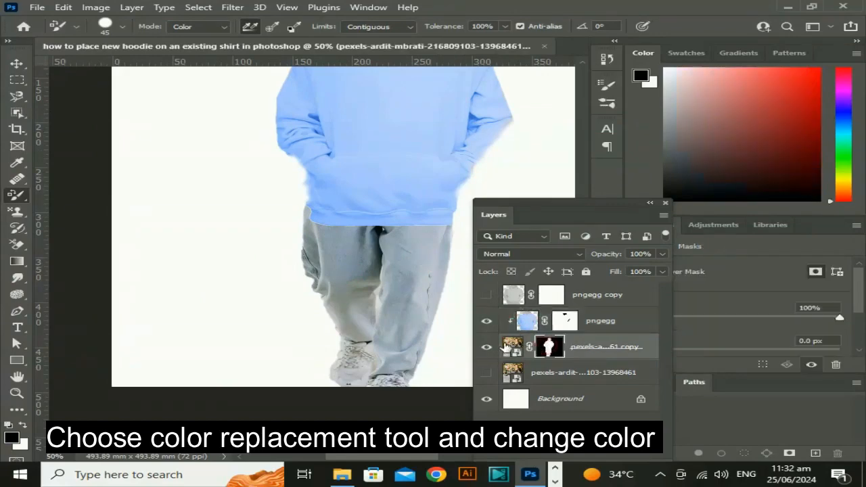
pyautogui.click(401, 364)
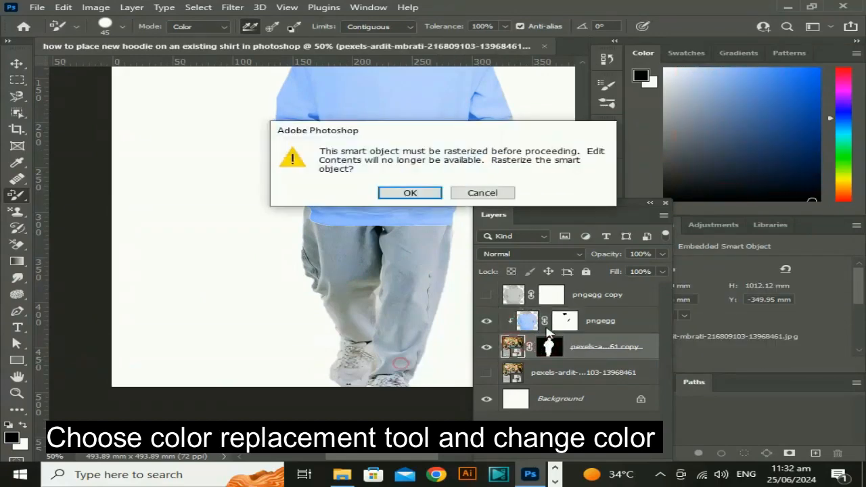
pyautogui.click(426, 196)
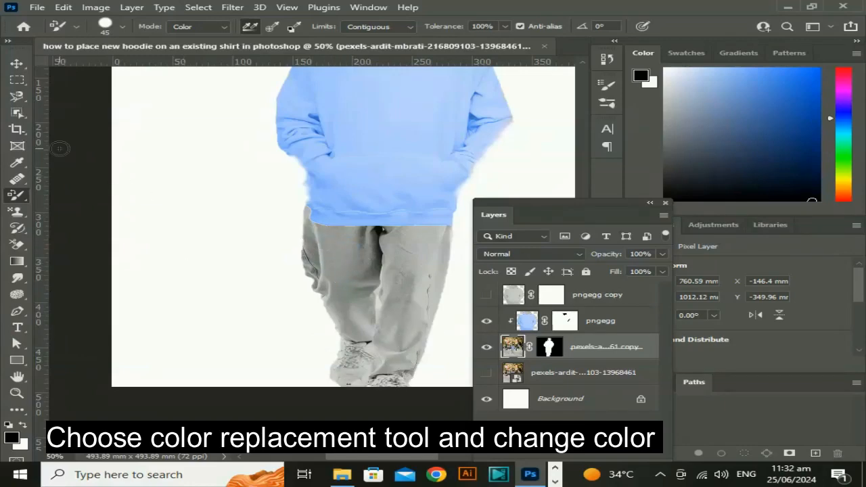
# - Switch to the Move tool, bring the whole figure into view and move the floating Layers panel away from the canvas
pyautogui.click(17, 66)
pyautogui.moveTo(409, 166); pyautogui.dragTo(261, 338)
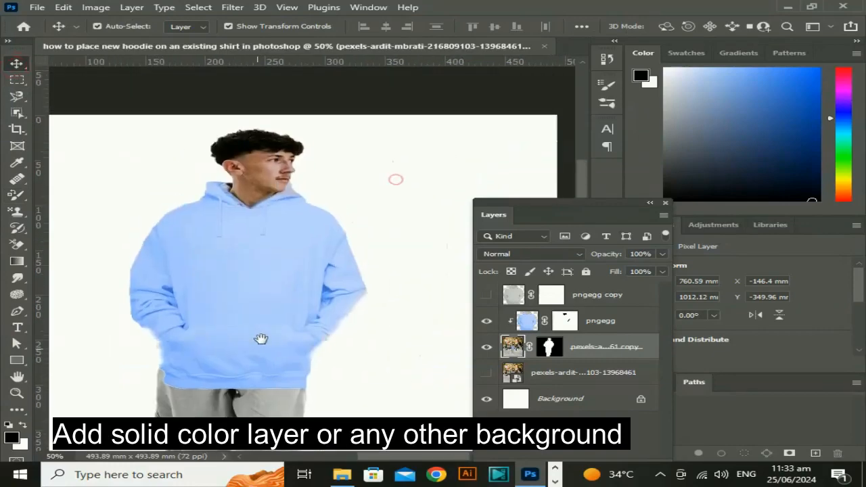
pyautogui.hotkey('ctrl', '-')
pyautogui.hotkey('ctrl', '-')
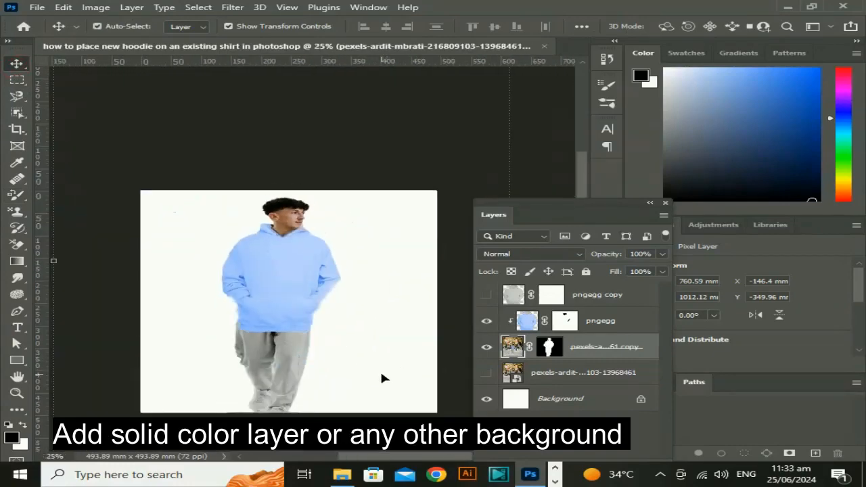
pyautogui.moveTo(607, 203); pyautogui.dragTo(669, 67)
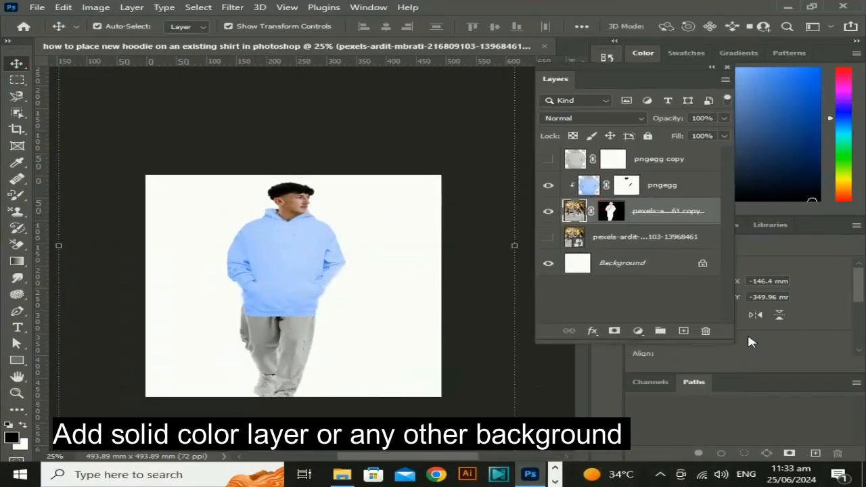
pyautogui.click(639, 332)
pyautogui.click(657, 107)
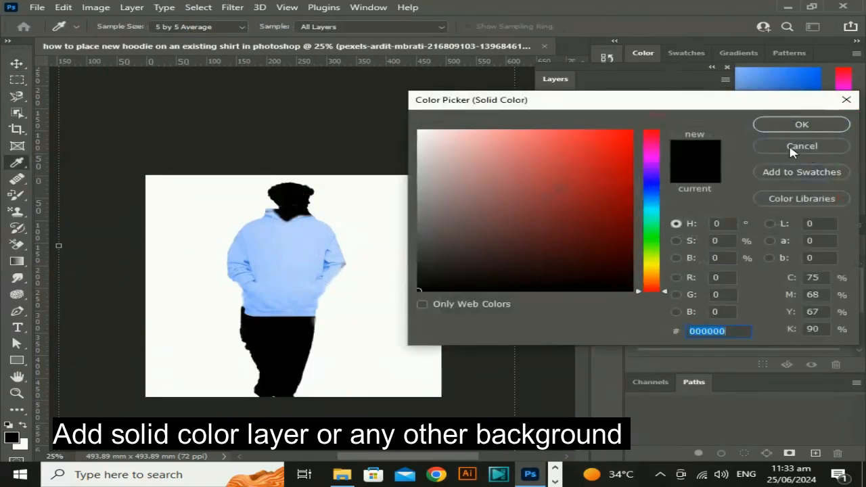
pyautogui.click(793, 147)
pyautogui.click(640, 299)
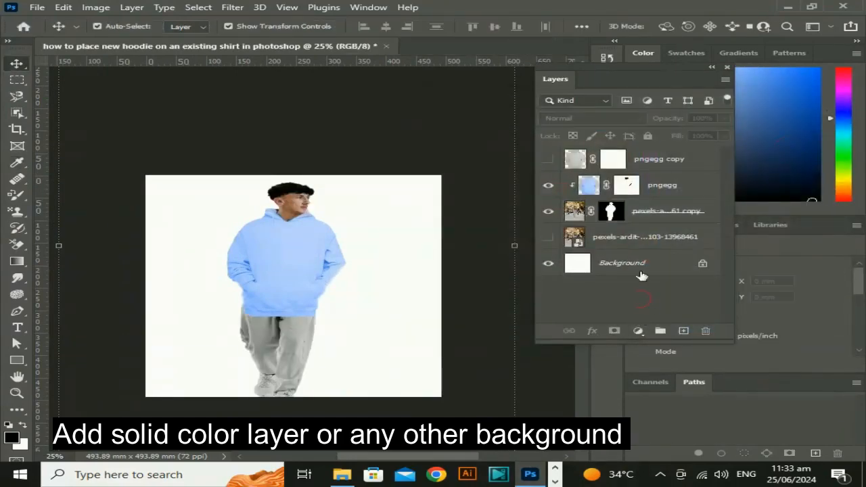
# - Add a black (000000) Solid Color fill layer directly above the Background layer
pyautogui.click(640, 270)
pyautogui.click(638, 331)
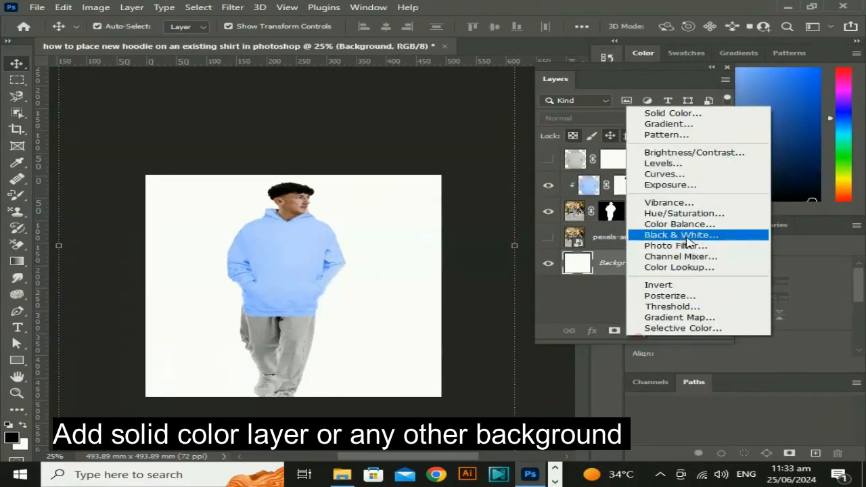
pyautogui.click(680, 115)
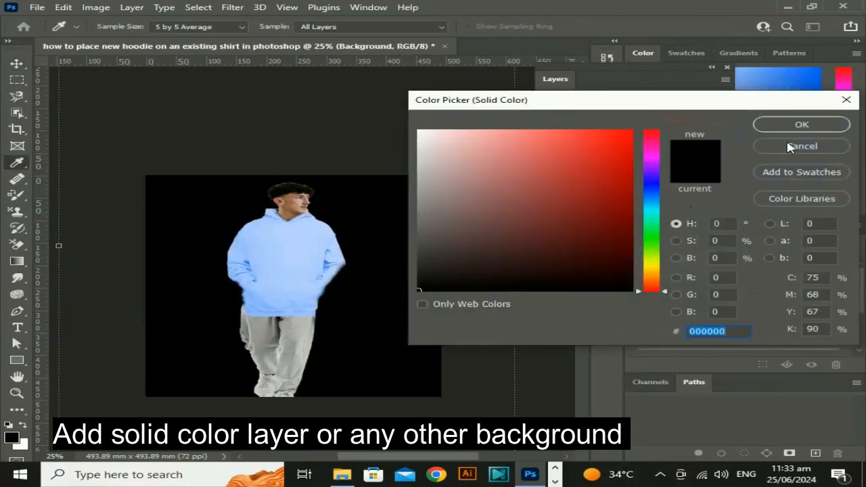
pyautogui.click(800, 125)
pyautogui.moveTo(417, 415); pyautogui.dragTo(431, 435)
pyautogui.moveTo(460, 309); pyautogui.dragTo(478, 270)
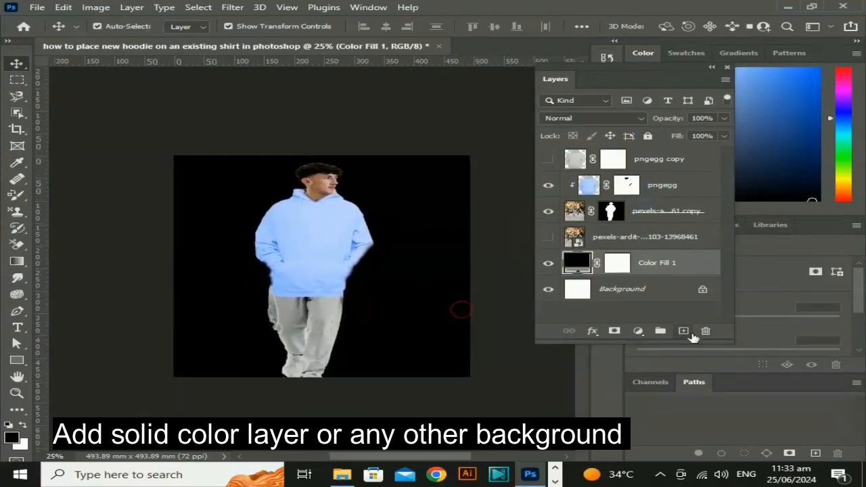
# - Create a new layer above the black fill and set up the Brush tool with the irregular 337 px preset and a blue foreground
pyautogui.click(684, 332)
pyautogui.click(15, 195)
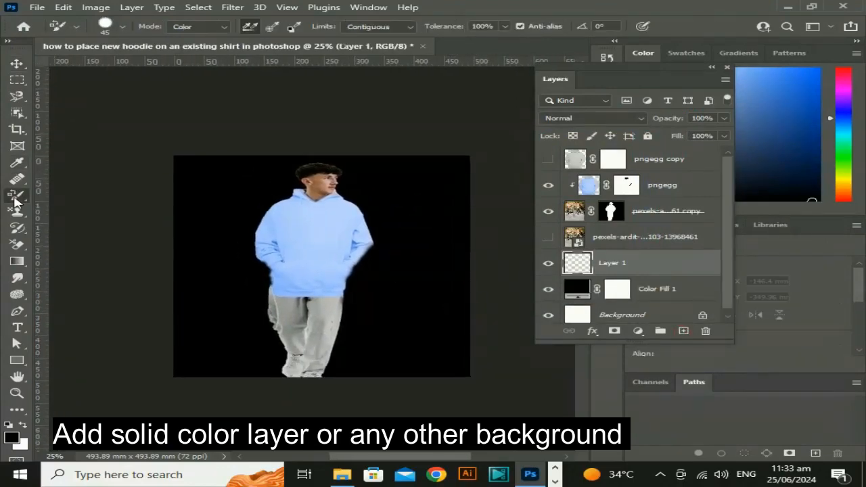
pyautogui.click(122, 27)
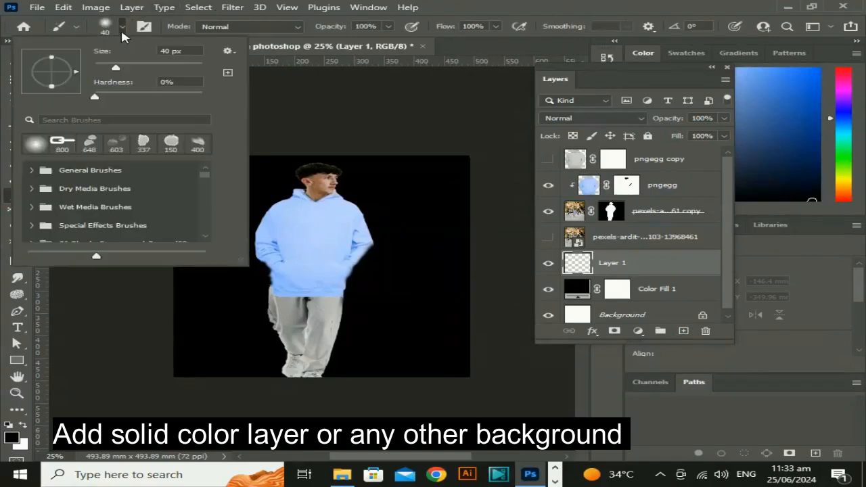
pyautogui.click(88, 143)
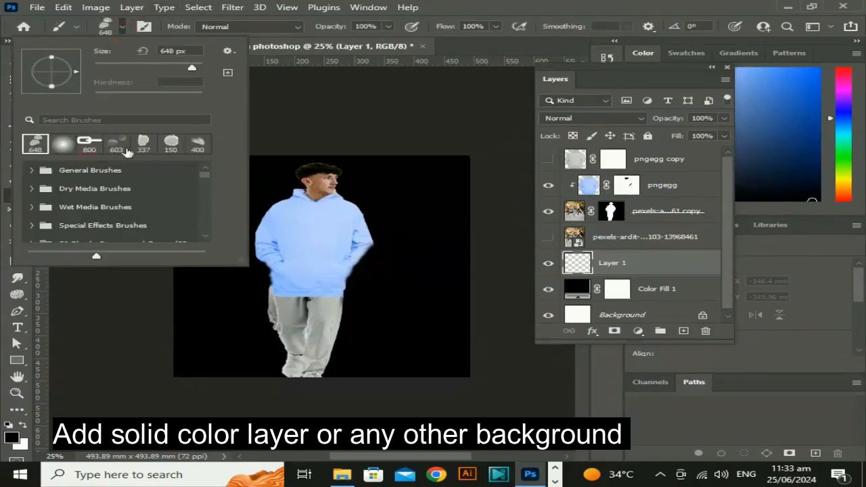
pyautogui.click(151, 146)
pyautogui.press('Return')
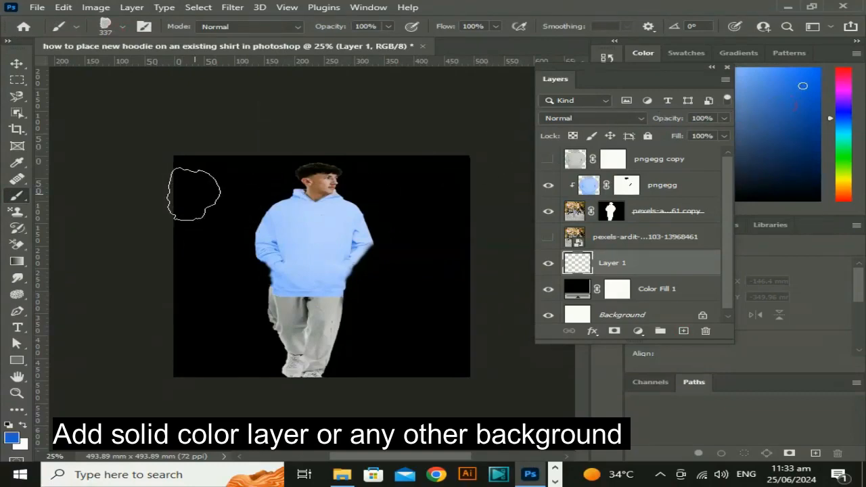
# - Enlarge the brush to 1100 px and stamp large blue patches on the new layer around the man
pyautogui.press(']')
pyautogui.press(']')
pyautogui.press(']')
pyautogui.press(']')
pyautogui.press(']')
pyautogui.press(']')
pyautogui.press(']')
pyautogui.press(']')
pyautogui.click(200, 196)
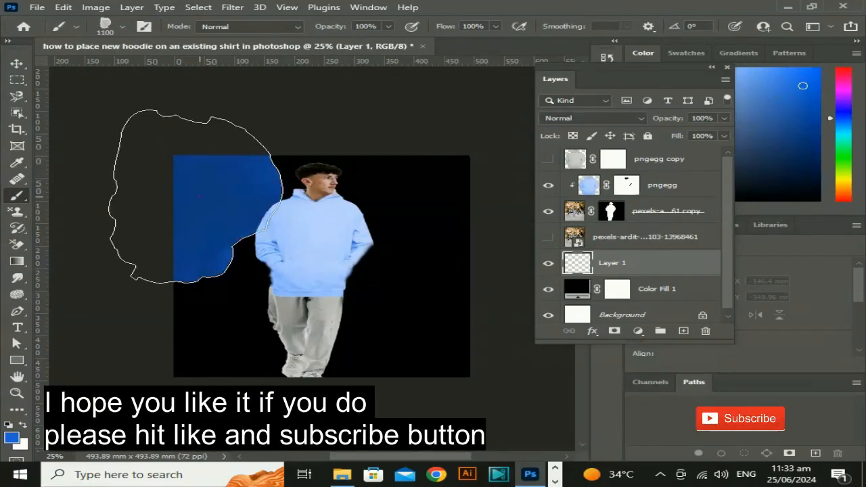
pyautogui.click(426, 335)
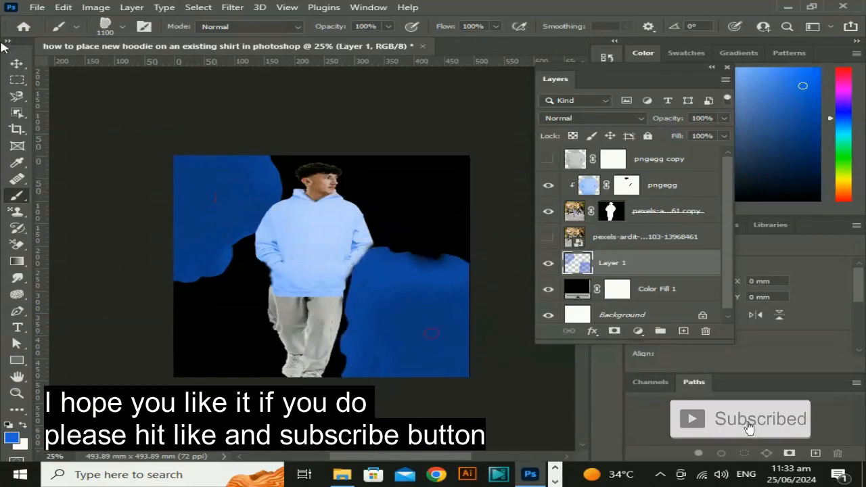
pyautogui.click(433, 169)
pyautogui.click(237, 189)
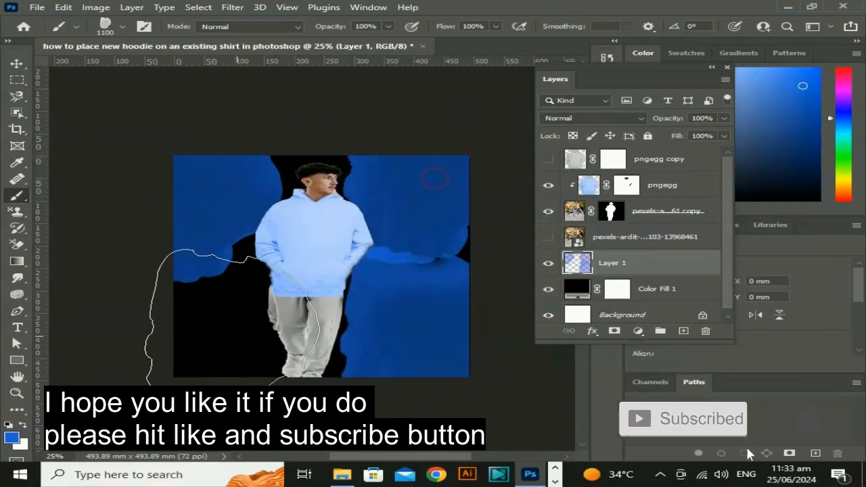